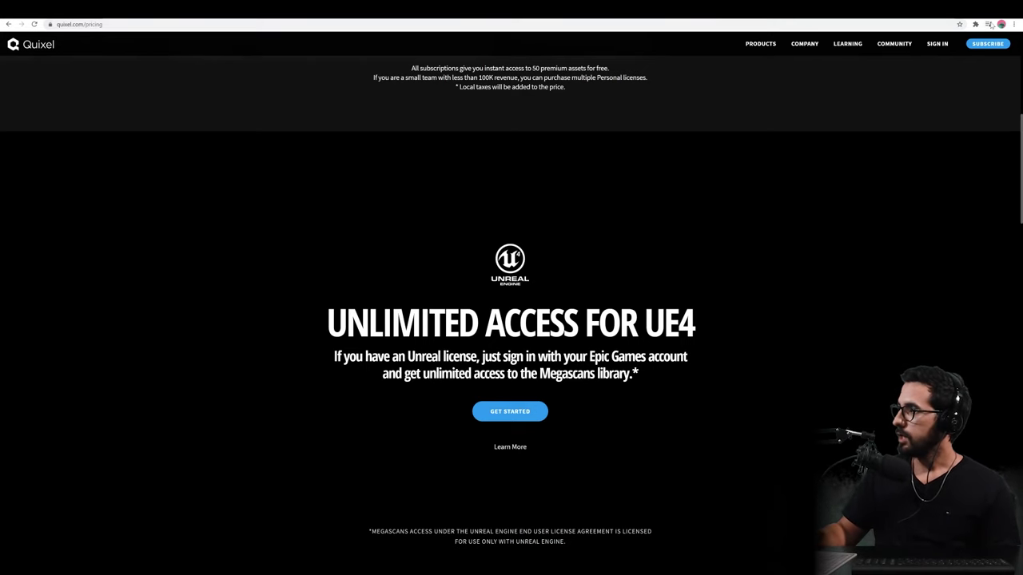
Start the unlimited Megascans access offer for UE4 users from the Quixel pricing page
{"action": "left_click", "coordinate": [989, 44]}
{"action": "scroll", "coordinate": [511, 297], "scroll_direction": "down", "scroll_amount": 5}
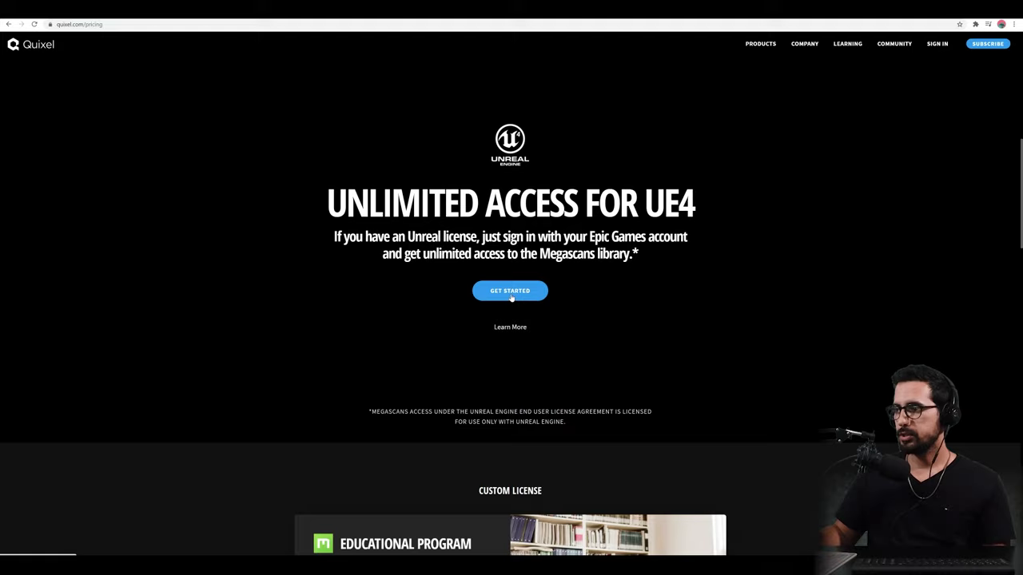
{"action": "left_click", "coordinate": [512, 294]}
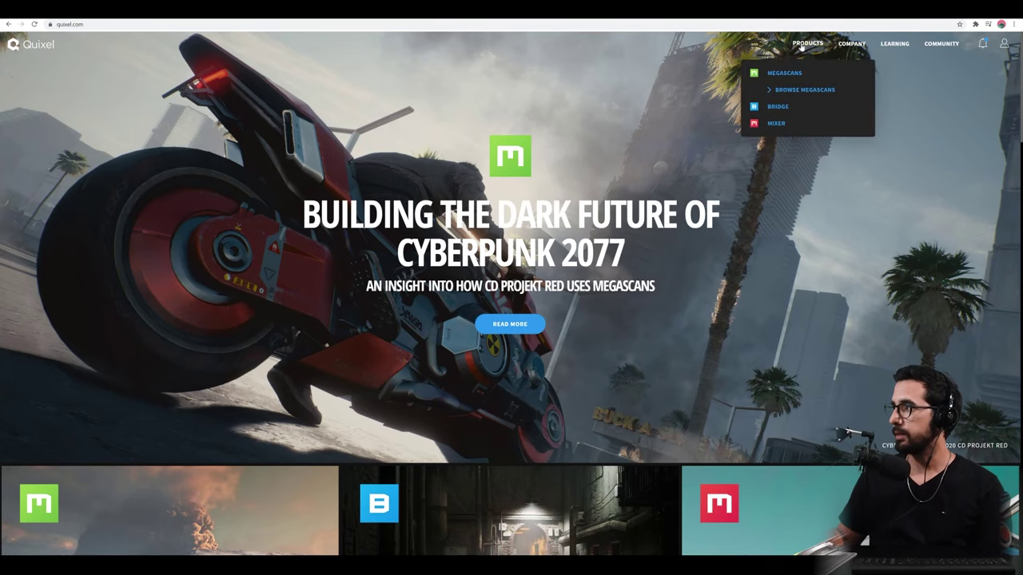
Open the Megascans library and browse its new surfaces
{"action": "left_click", "coordinate": [795, 91]}
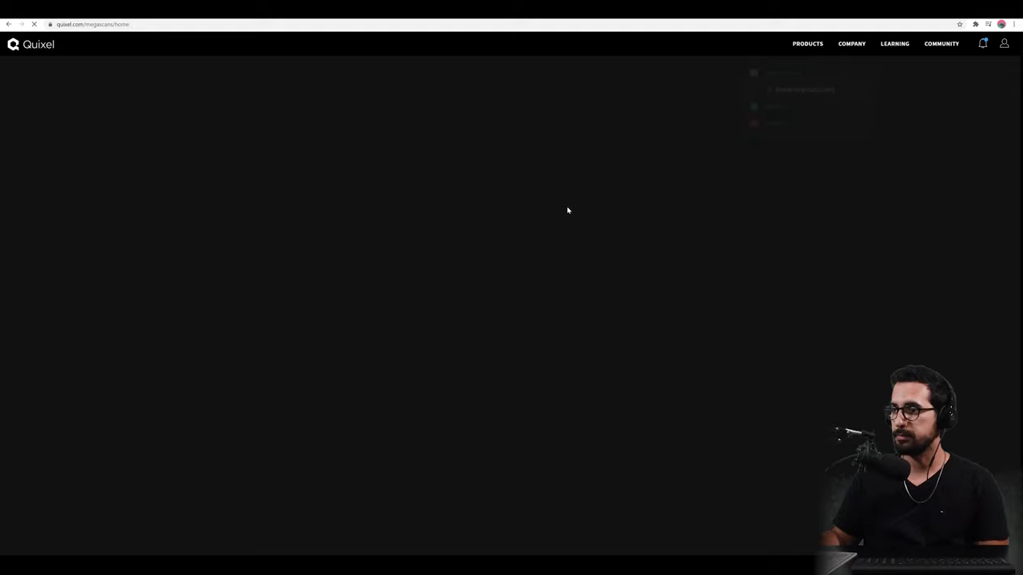
{"action": "scroll", "coordinate": [440, 269], "scroll_direction": "down", "scroll_amount": 3}
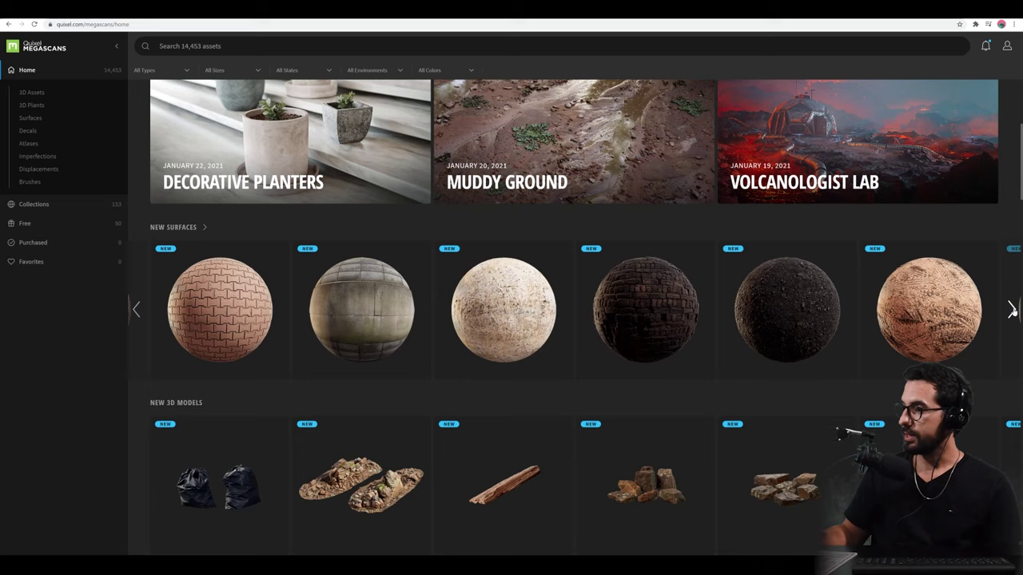
{"action": "left_click", "coordinate": [1010, 310]}
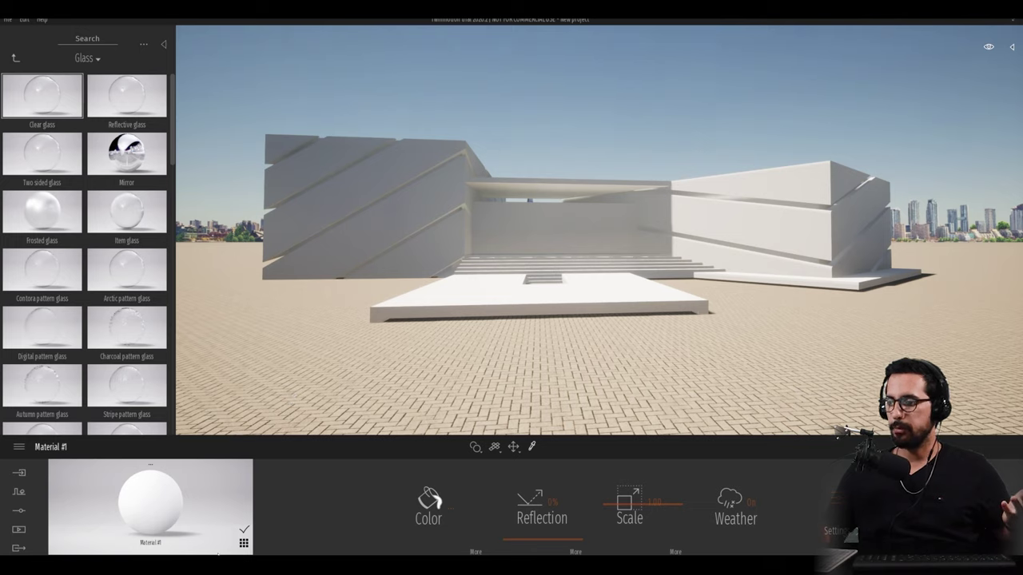
Switch to Twinmotion, create a new material and rename it "Concrete - Mold"
{"action": "left_click", "coordinate": [244, 544]}
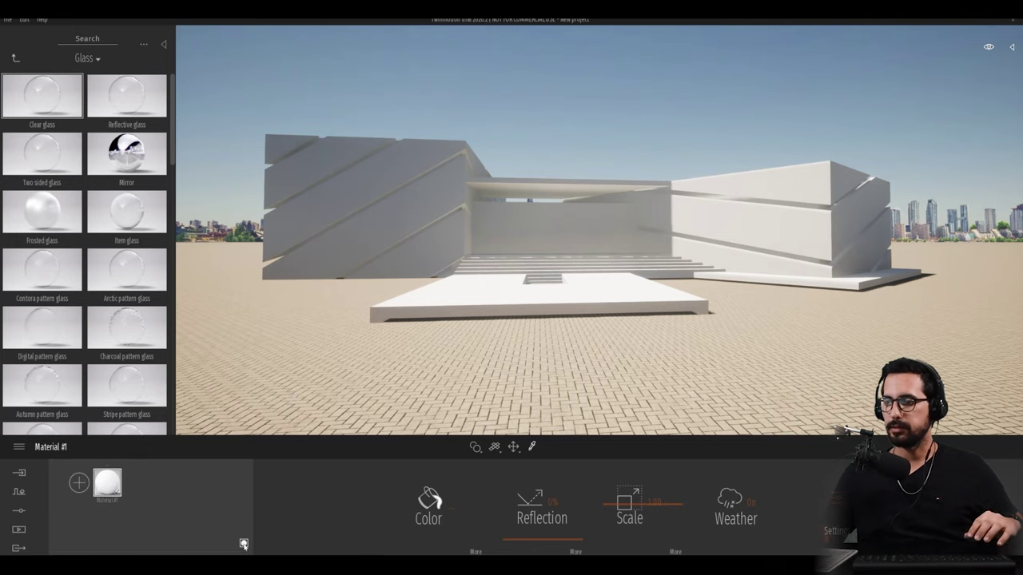
{"action": "left_click", "coordinate": [80, 483]}
{"action": "left_click", "coordinate": [110, 502]}
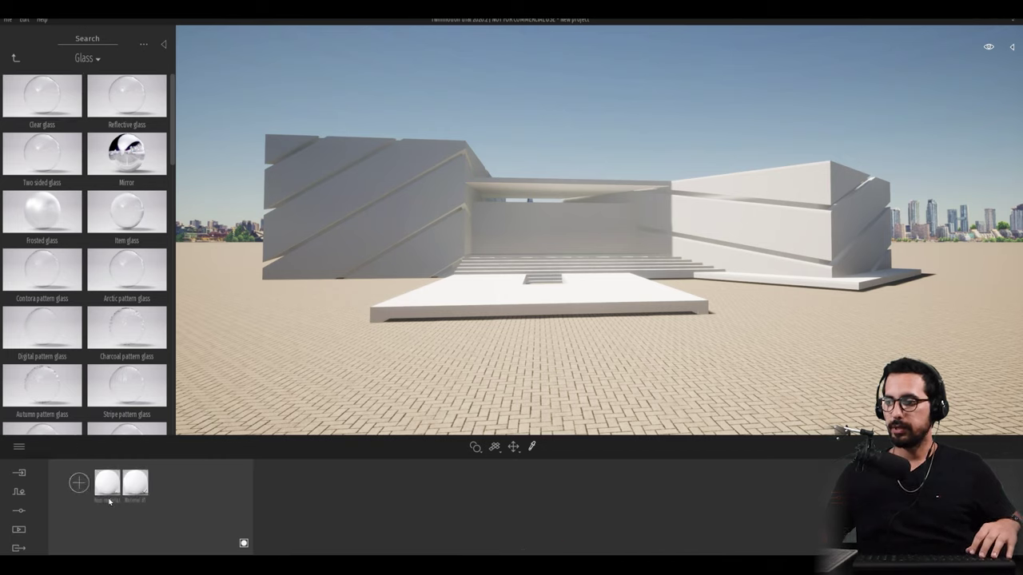
{"action": "right_click", "coordinate": [106, 487]}
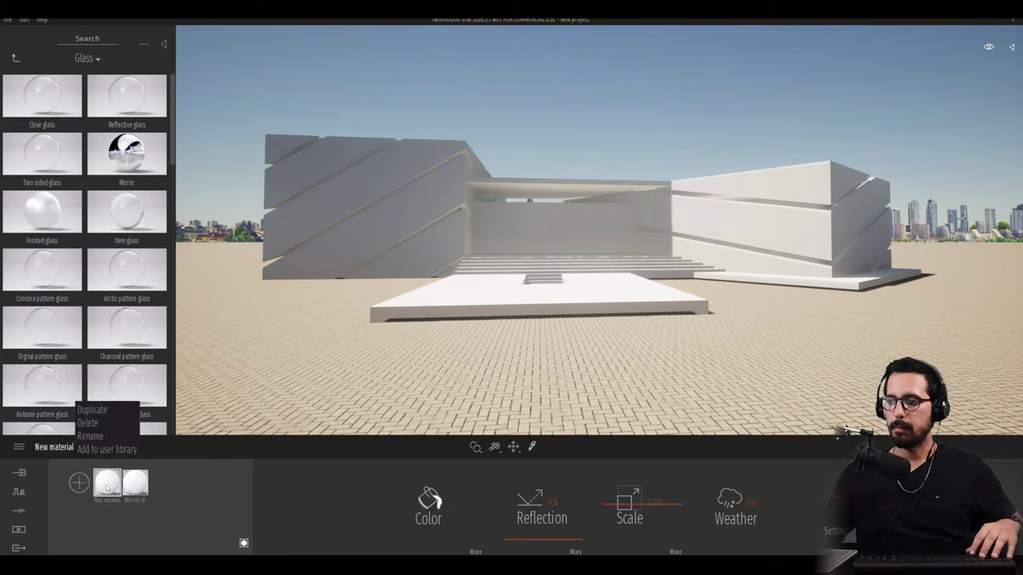
{"action": "left_click", "coordinate": [96, 437]}
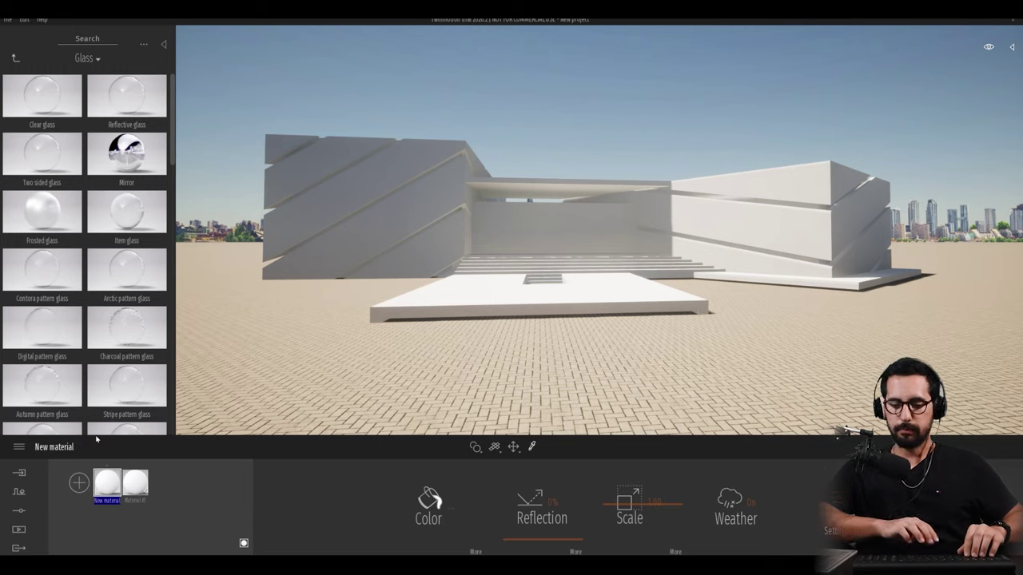
{"action": "type", "text": "Concrete - Mold"}
{"action": "key", "text": "Return"}
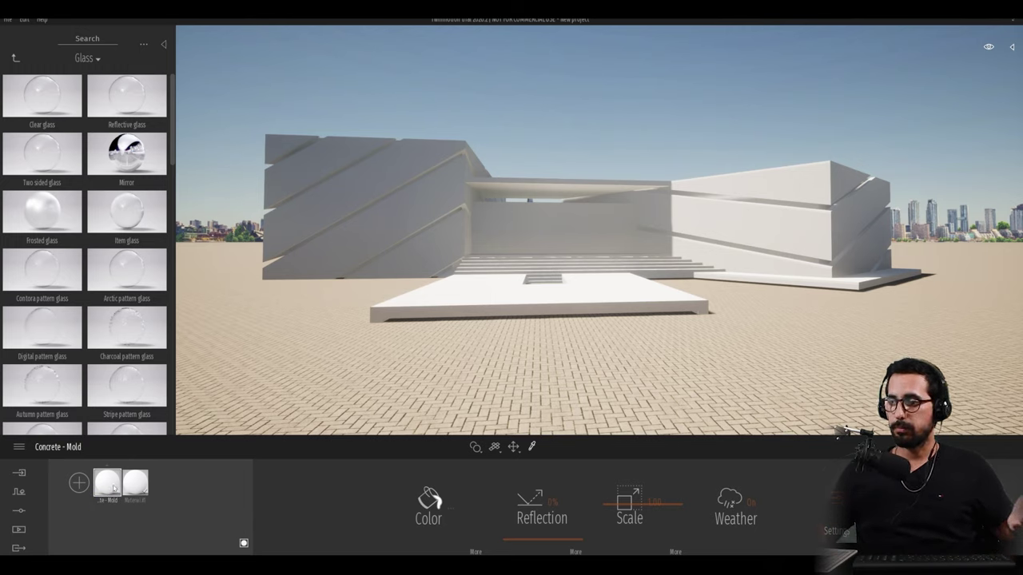
Load the 8K Albedo image from the Concrete_Damaged folder in 02 Megascans as the Concrete - Mold color texture
{"action": "left_click", "coordinate": [475, 550]}
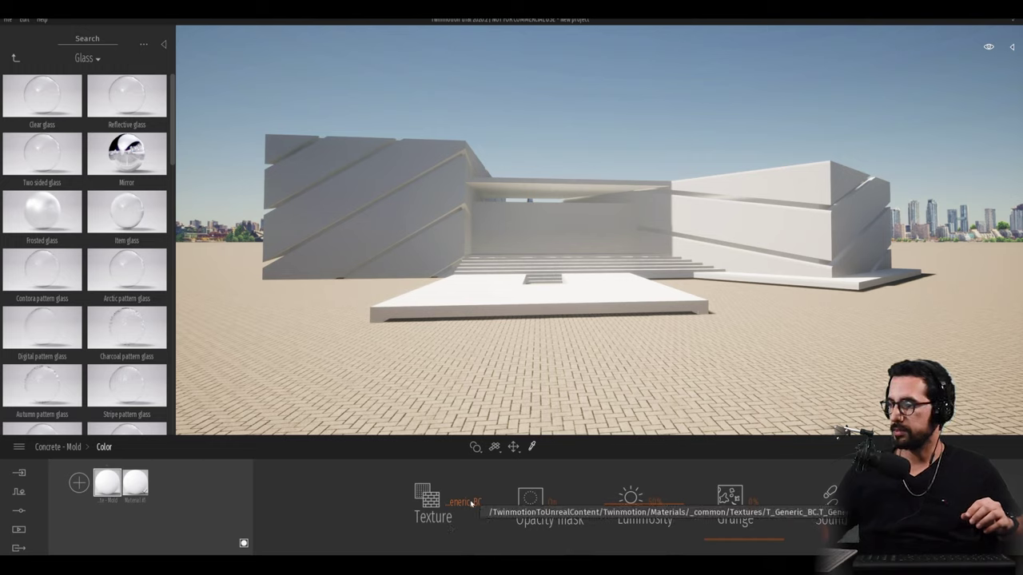
{"action": "right_click", "coordinate": [462, 505]}
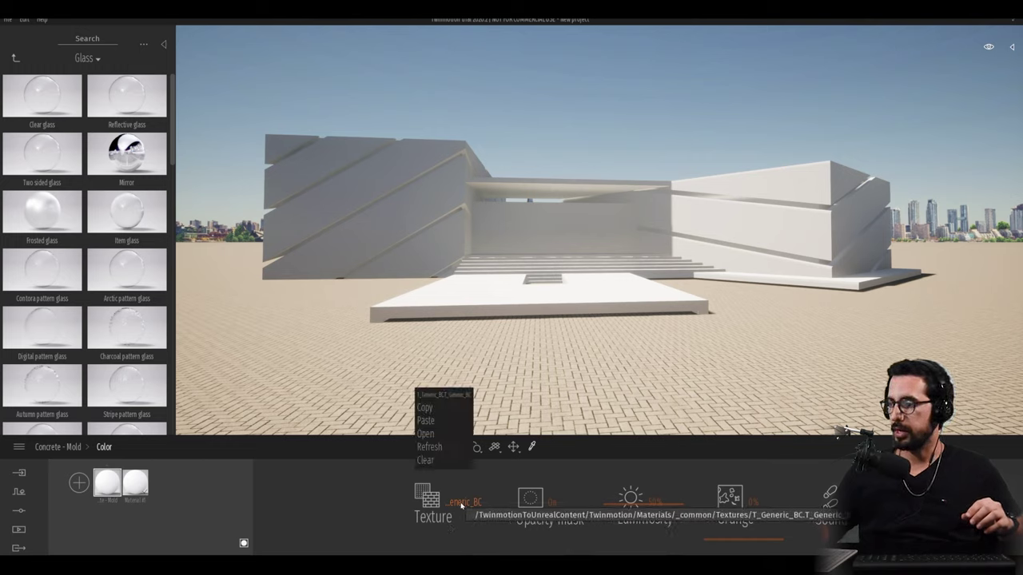
{"action": "left_click", "coordinate": [426, 434]}
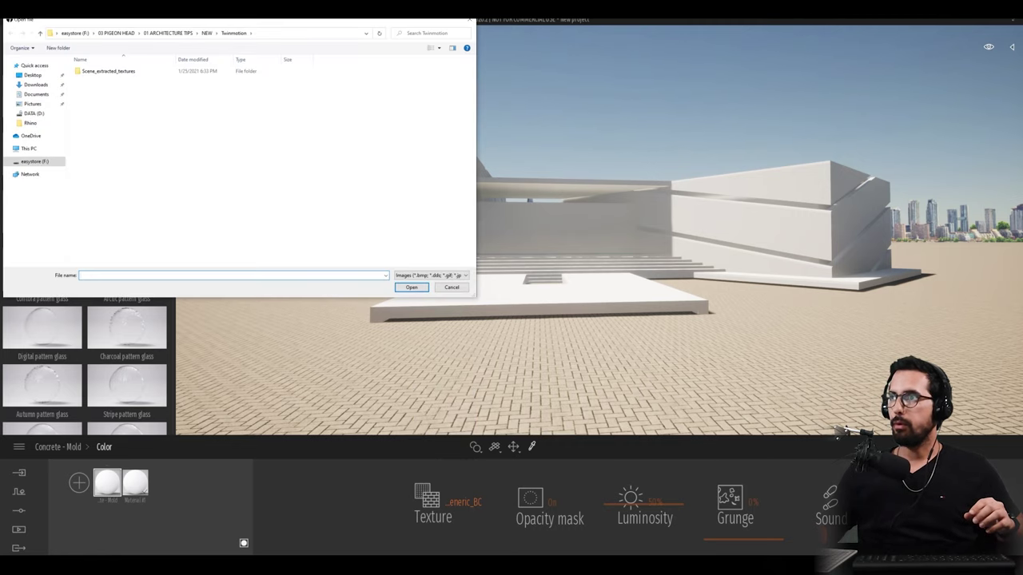
{"action": "left_click_drag", "start_coordinate": [230, 29], "coordinate": [489, 143]}
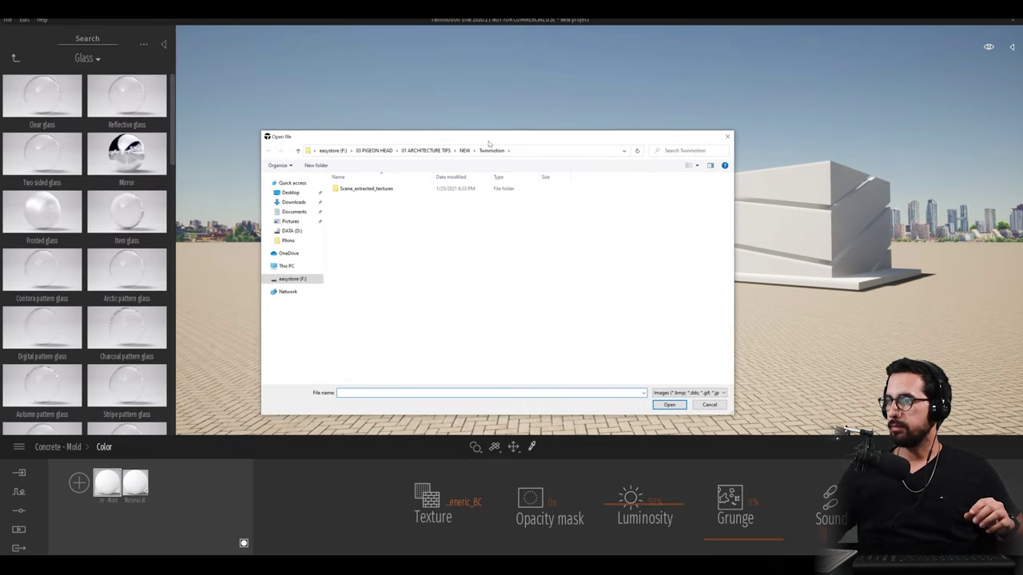
{"action": "left_click", "coordinate": [384, 156]}
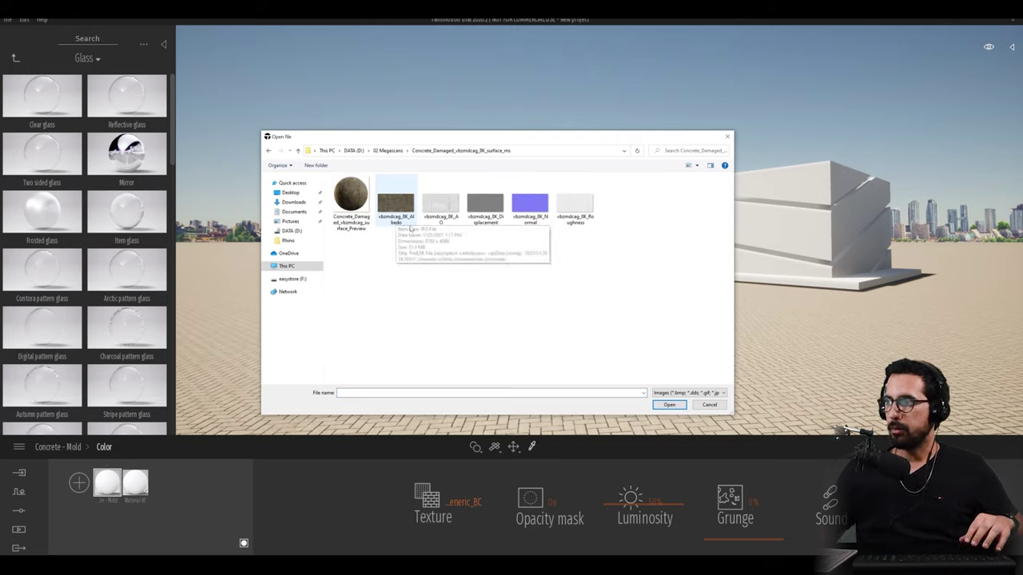
{"action": "double_click", "coordinate": [397, 209]}
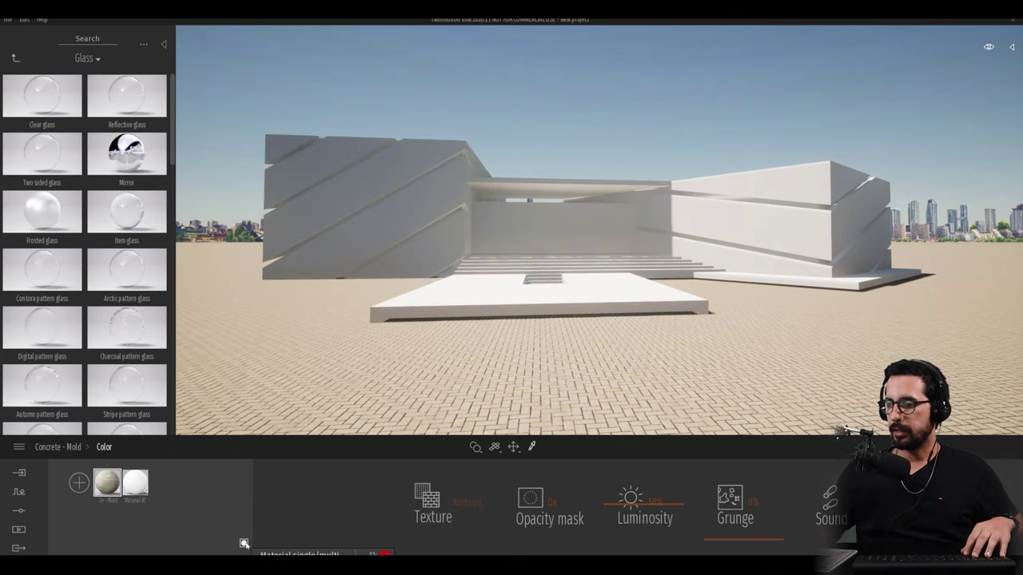
{"action": "left_click", "coordinate": [244, 544]}
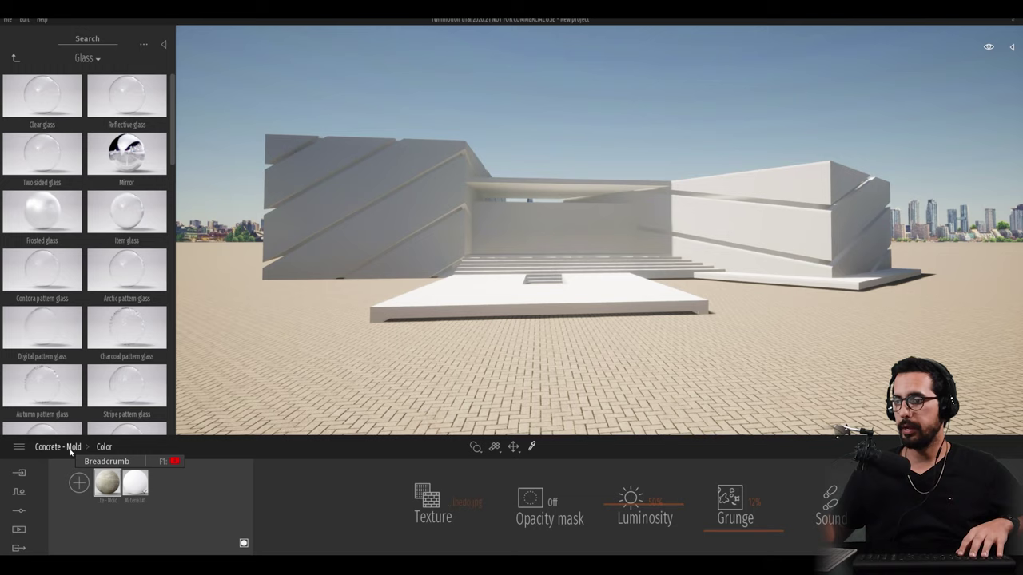
Load an image file as the bump texture of the Concrete - Mold material
{"action": "left_click", "coordinate": [70, 450]}
{"action": "left_click", "coordinate": [836, 511]}
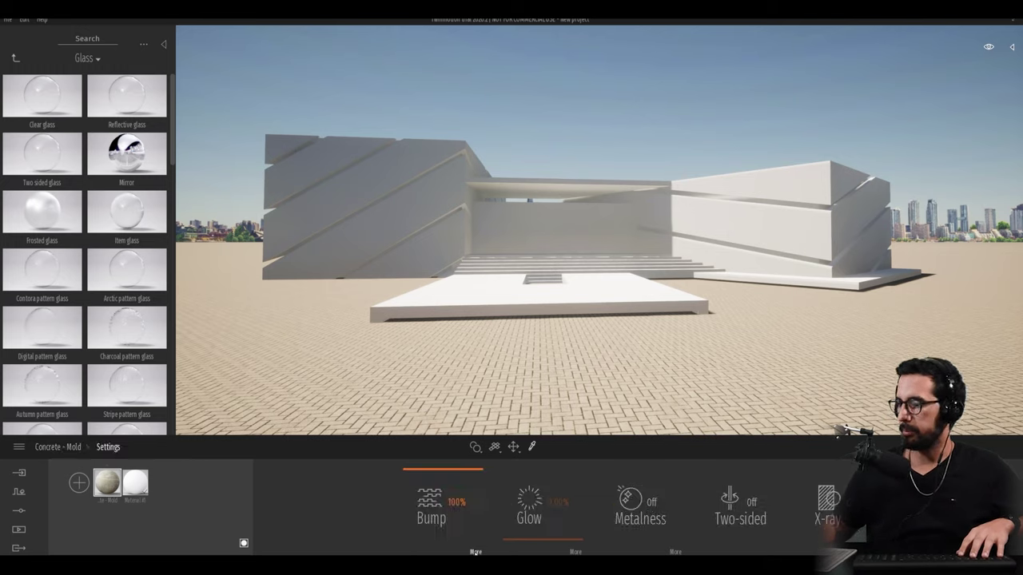
{"action": "left_click", "coordinate": [475, 552]}
{"action": "left_click", "coordinate": [667, 506]}
{"action": "left_click", "coordinate": [630, 435]}
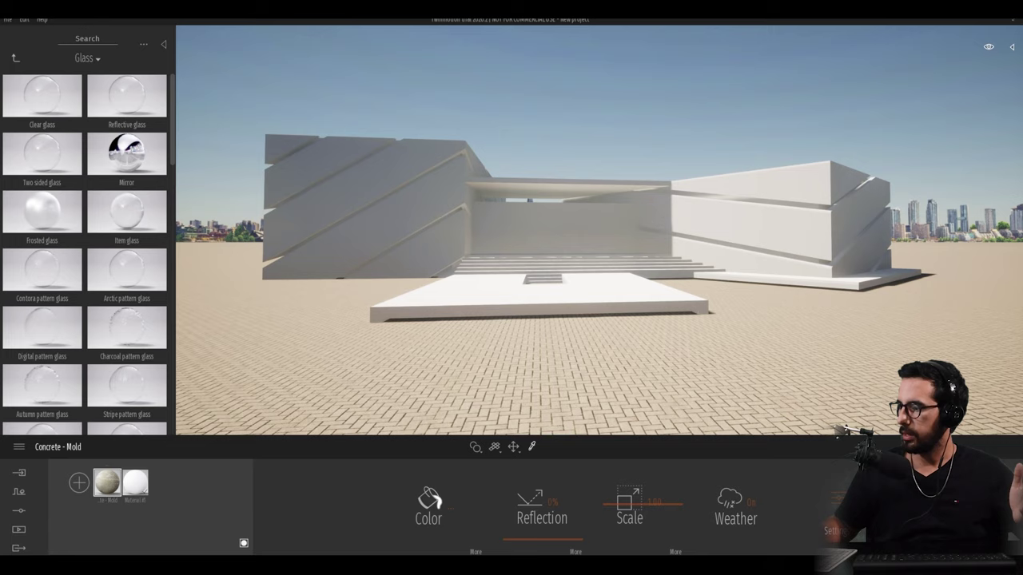
Load an image file as the reflection texture of the Concrete - Mold material
{"action": "left_click", "coordinate": [575, 552]}
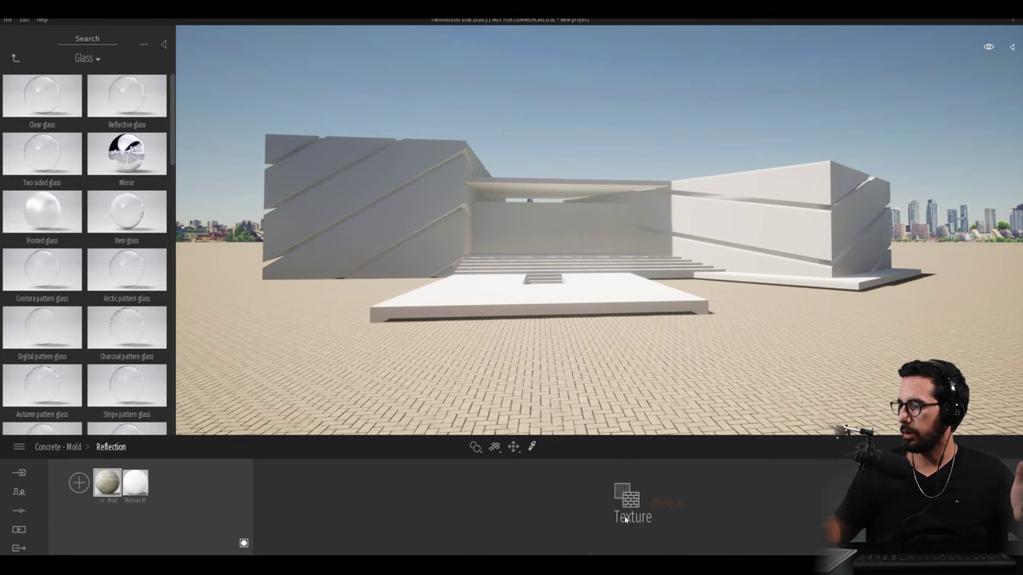
{"action": "left_click", "coordinate": [666, 509]}
{"action": "left_click", "coordinate": [639, 393]}
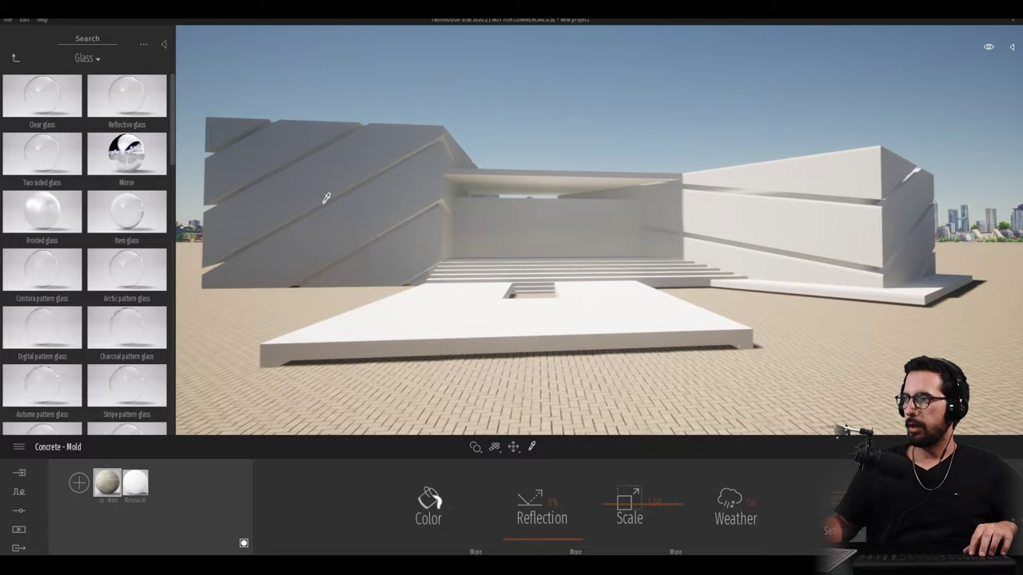
Apply the Concrete - Mold material to the building and inspect its walls up close
{"action": "scroll", "coordinate": [279, 217], "scroll_direction": "up", "scroll_amount": 3}
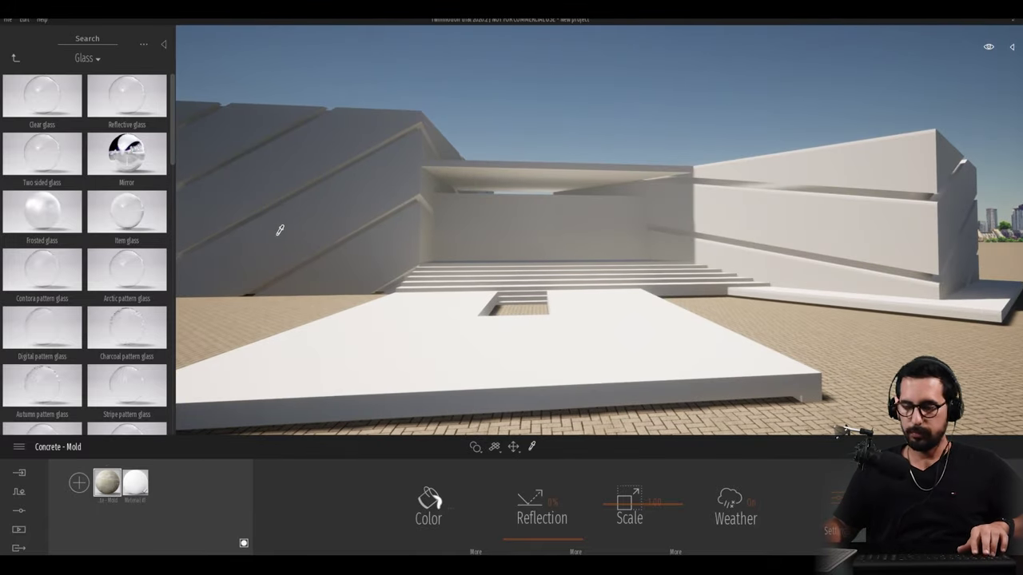
{"action": "scroll", "coordinate": [299, 216], "scroll_direction": "up", "scroll_amount": 3}
{"action": "key", "text": "a"}
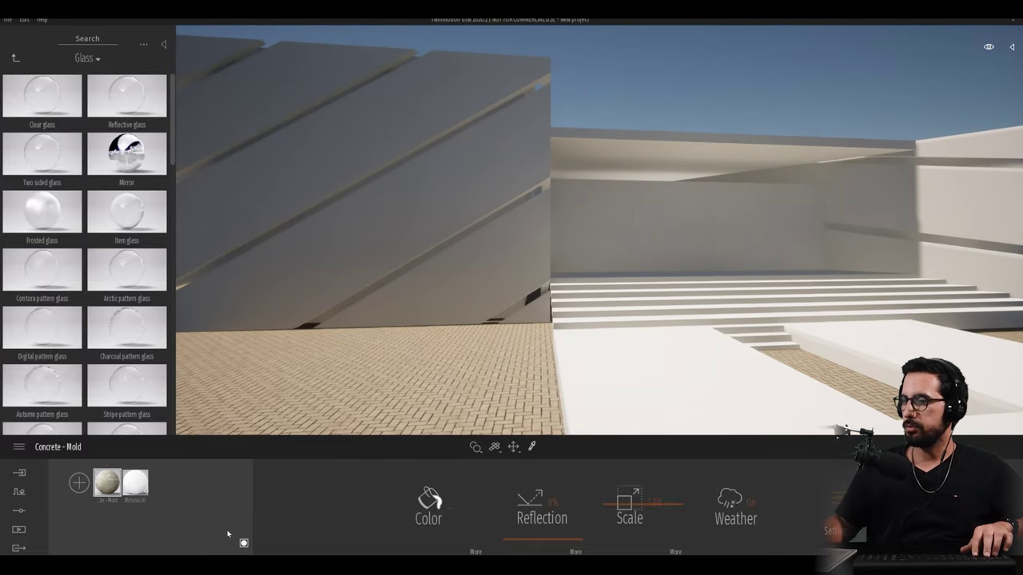
{"action": "left_click", "coordinate": [243, 543]}
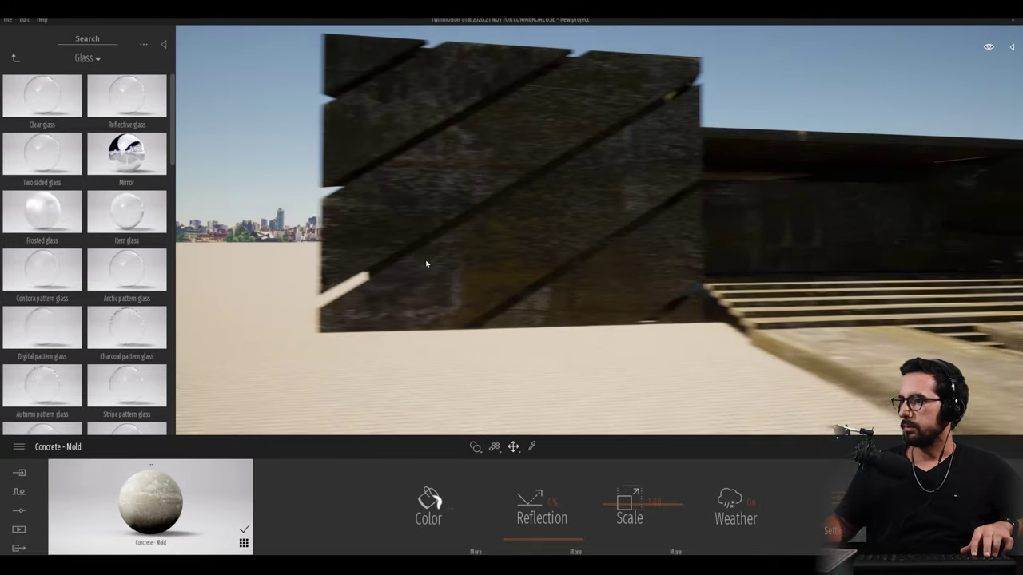
{"action": "left_click_drag", "start_coordinate": [427, 263], "coordinate": [448, 263]}
{"action": "key", "text": "w"}
{"action": "key", "text": "a"}
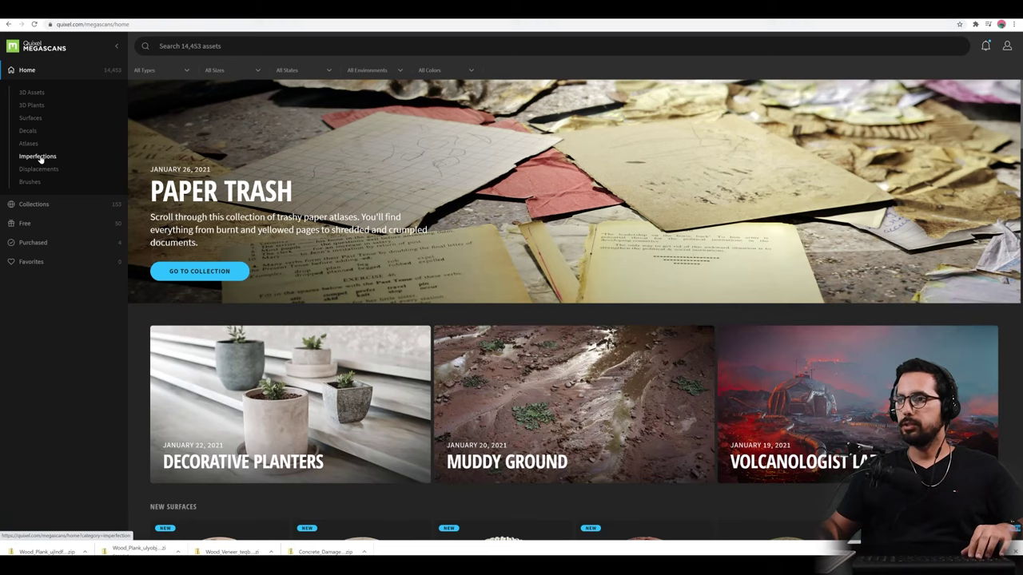
Switch to the Megascans library and browse the Damage category of the Imperfections
{"action": "left_click", "coordinate": [37, 156]}
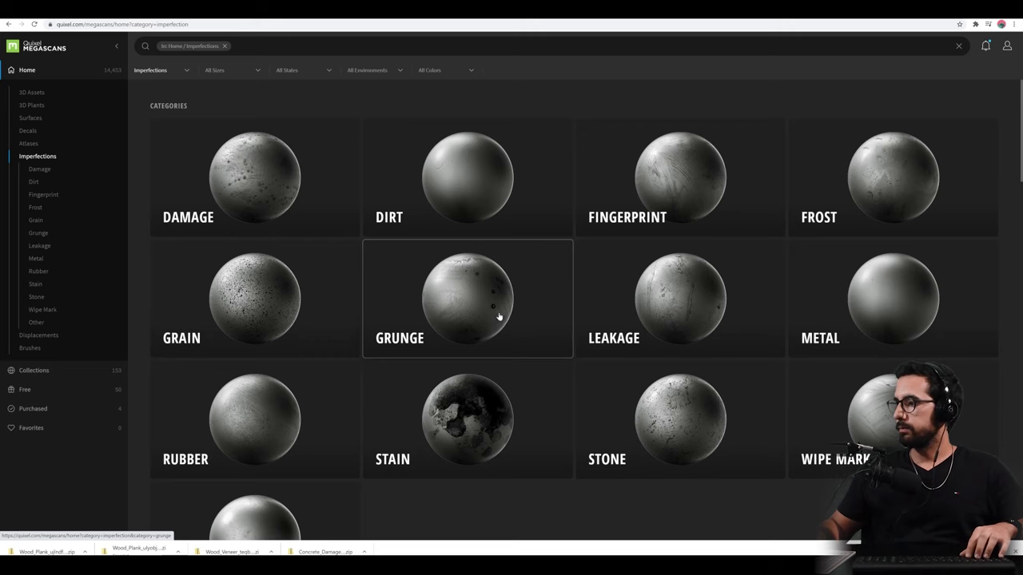
{"action": "left_click", "coordinate": [263, 205]}
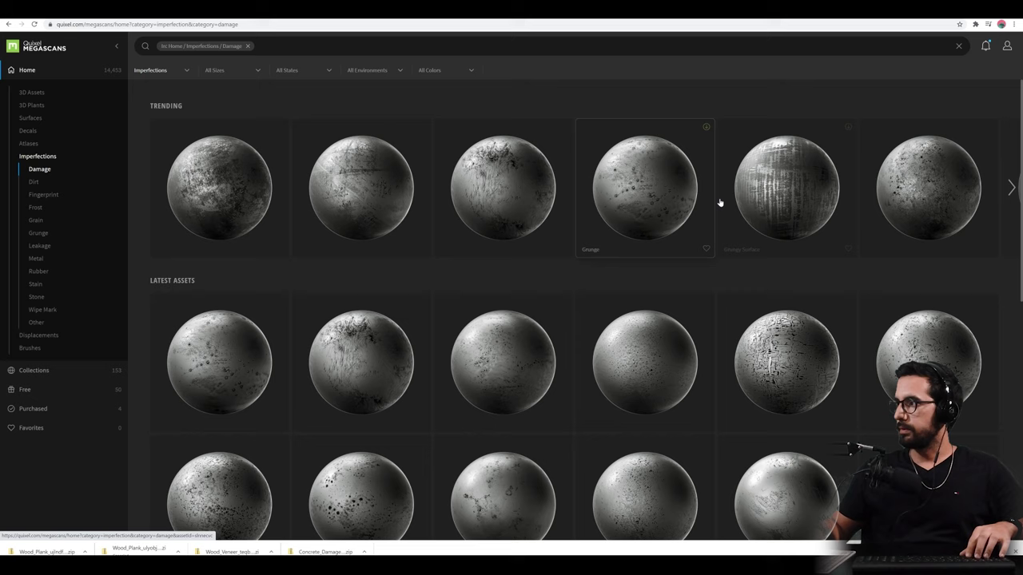
{"action": "scroll", "coordinate": [722, 203], "scroll_direction": "down", "scroll_amount": 5}
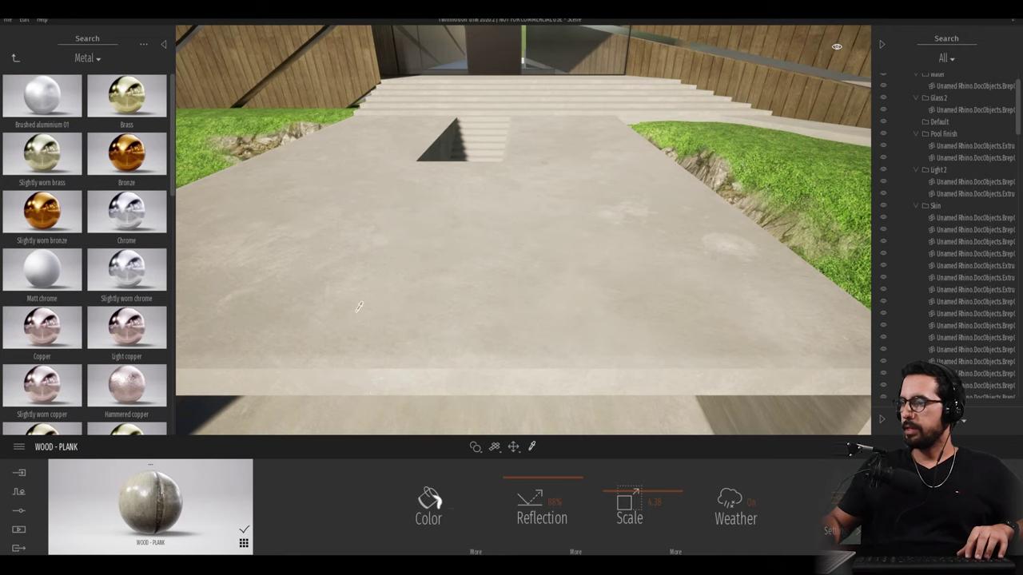
Switch to Twinmotion, pick the terrace's Soft concrete 01 material and load the 4K grunge roughness image from the IMPERFECTIONS folder as its reflection texture
{"action": "left_click", "coordinate": [358, 309]}
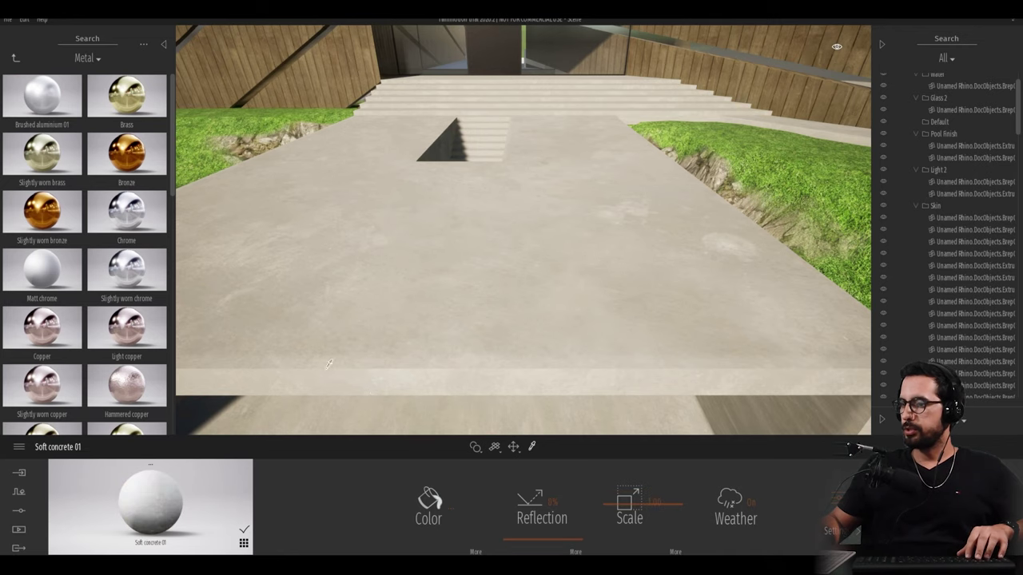
{"action": "left_click", "coordinate": [244, 543]}
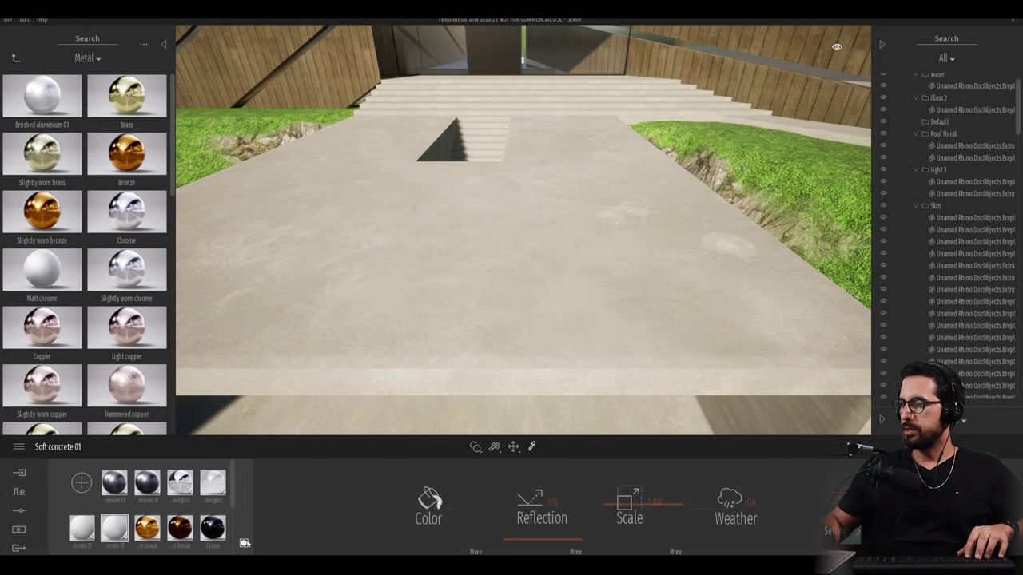
{"action": "left_click", "coordinate": [575, 551]}
{"action": "right_click", "coordinate": [644, 493]}
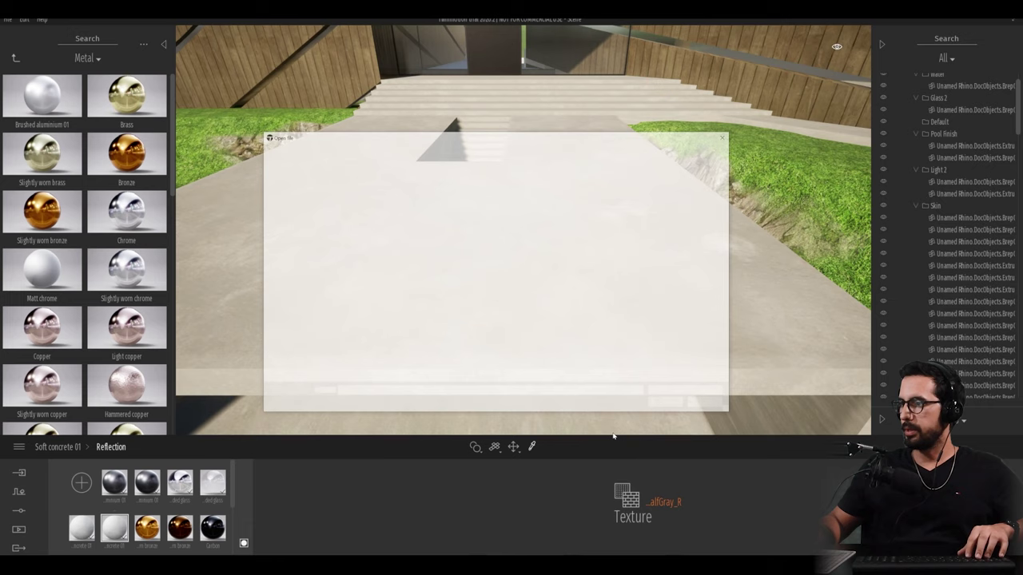
{"action": "left_click", "coordinate": [389, 150]}
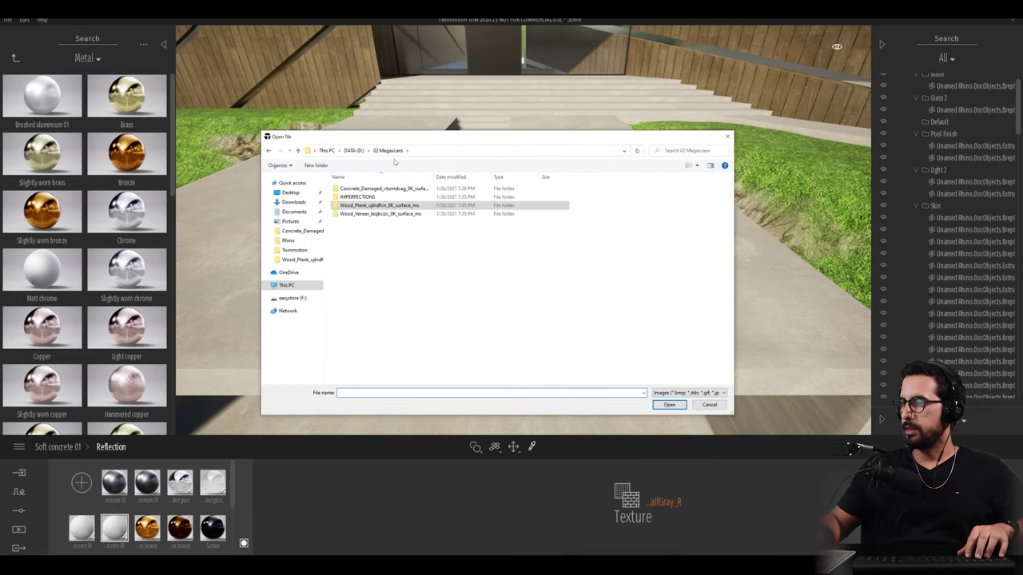
{"action": "double_click", "coordinate": [357, 197]}
{"action": "double_click", "coordinate": [361, 188]}
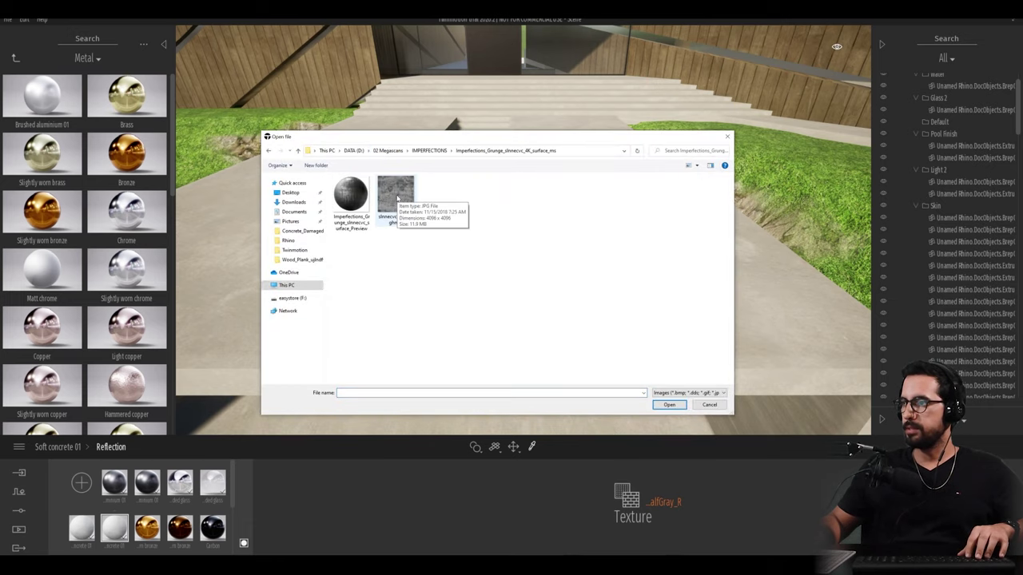
{"action": "double_click", "coordinate": [399, 206]}
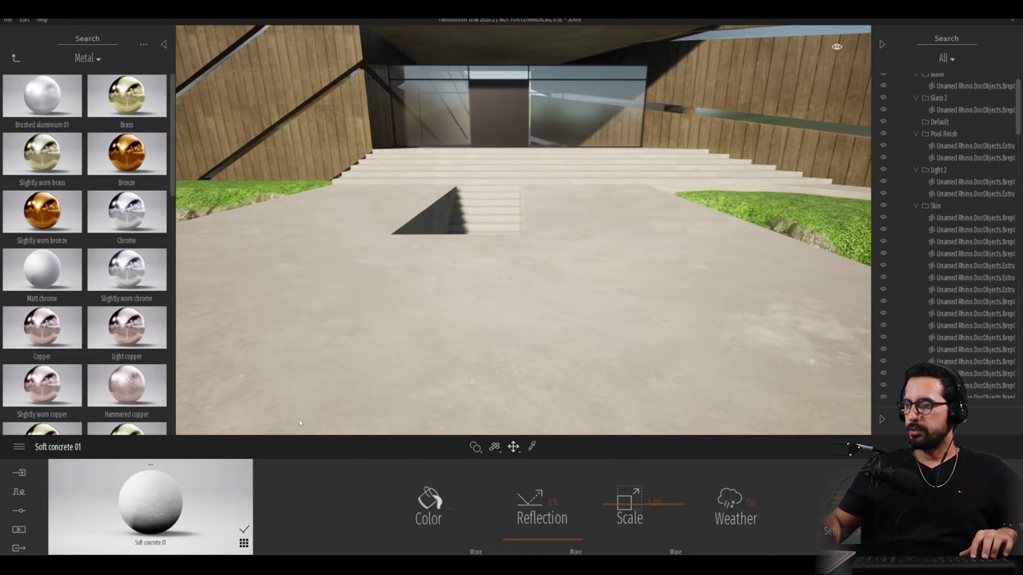
{"action": "key", "text": "a"}
{"action": "key", "text": "d"}
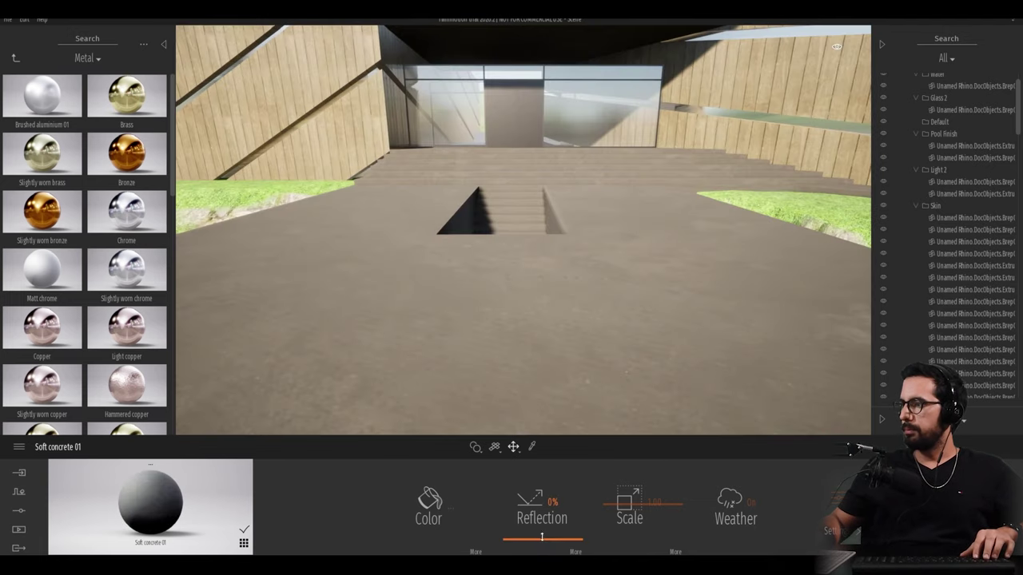
Adjust the reflection of the terrace's Soft concrete 01 material and redo the last change to compare its look
{"action": "left_click_drag", "start_coordinate": [541, 537], "coordinate": [539, 501]}
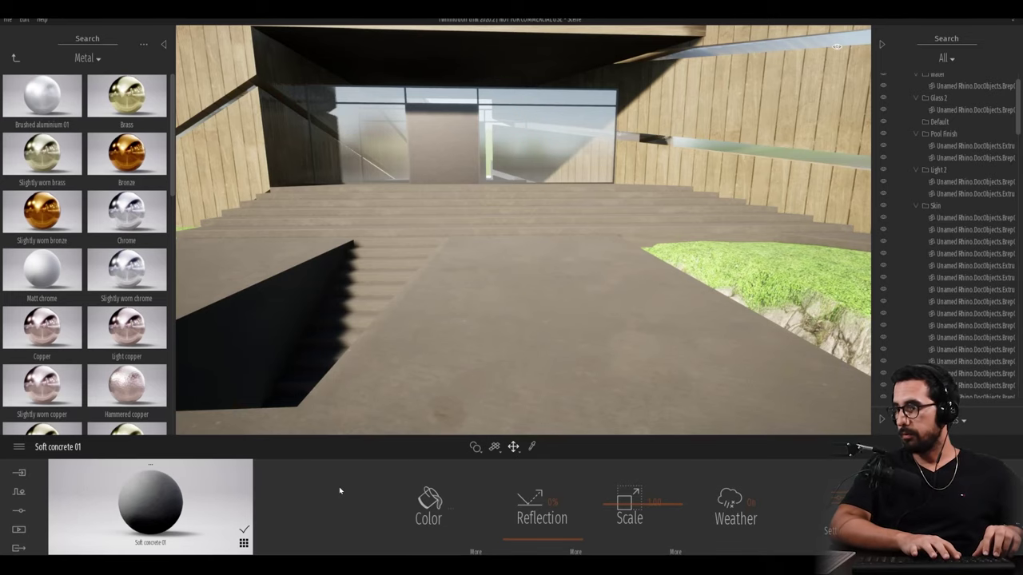
{"action": "key", "text": "ctrl+y"}
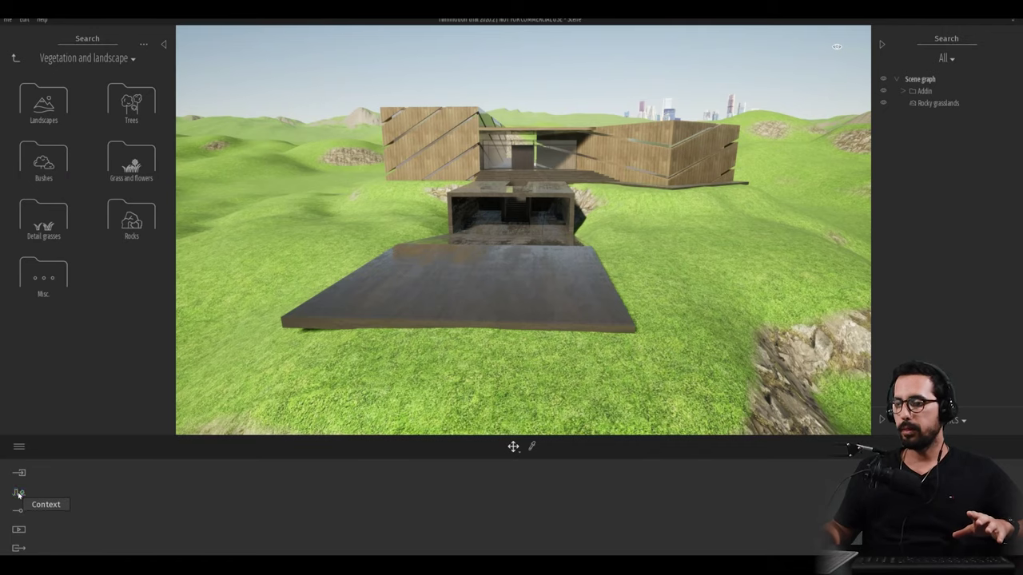
Fill the vegetation paint palette with Lawn 01, Long grass 02, Long grass 03, Dry Grass 01 and Dry Wild Grass 01
{"action": "left_click", "coordinate": [18, 493]}
{"action": "left_click", "coordinate": [482, 499]}
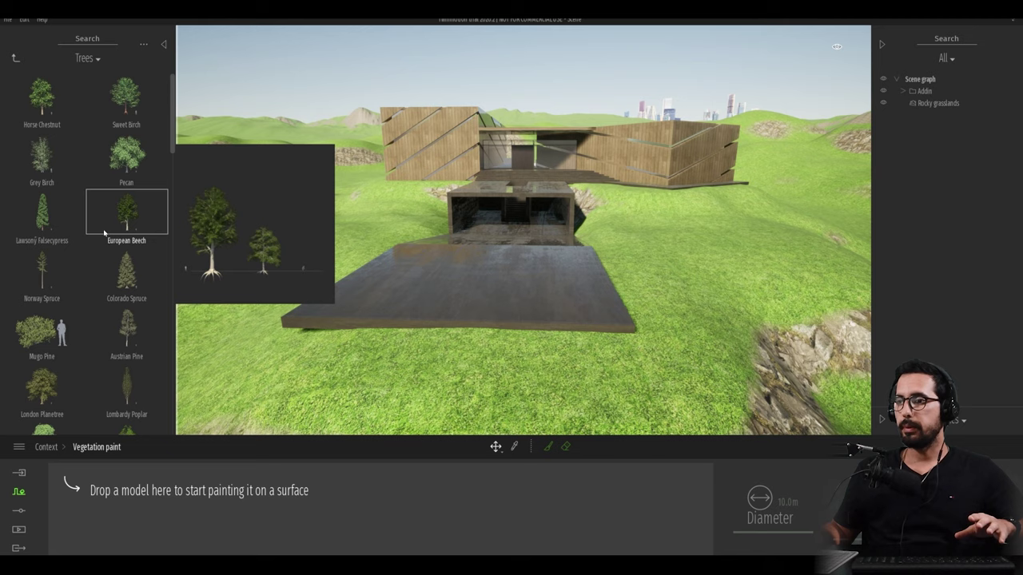
{"action": "left_click", "coordinate": [15, 59]}
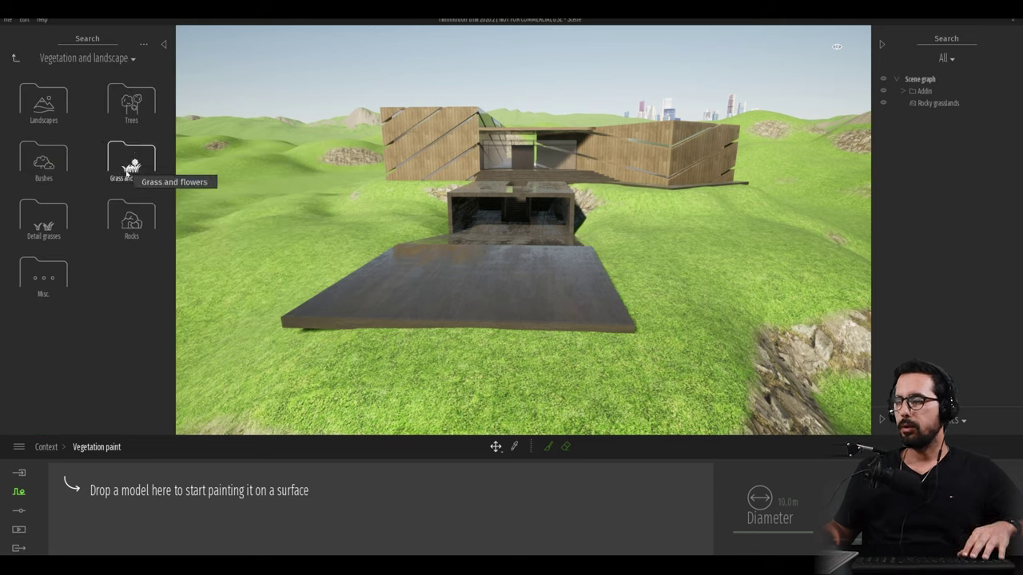
{"action": "left_click", "coordinate": [126, 169]}
{"action": "mouse_move", "coordinate": [41, 96]}
{"action": "left_mouse_down"}
{"action": "mouse_move", "coordinate": [183, 497]}
{"action": "mouse_move", "coordinate": [160, 492]}
{"action": "left_mouse_up"}
{"action": "left_click_drag", "start_coordinate": [115, 177], "coordinate": [183, 495]}
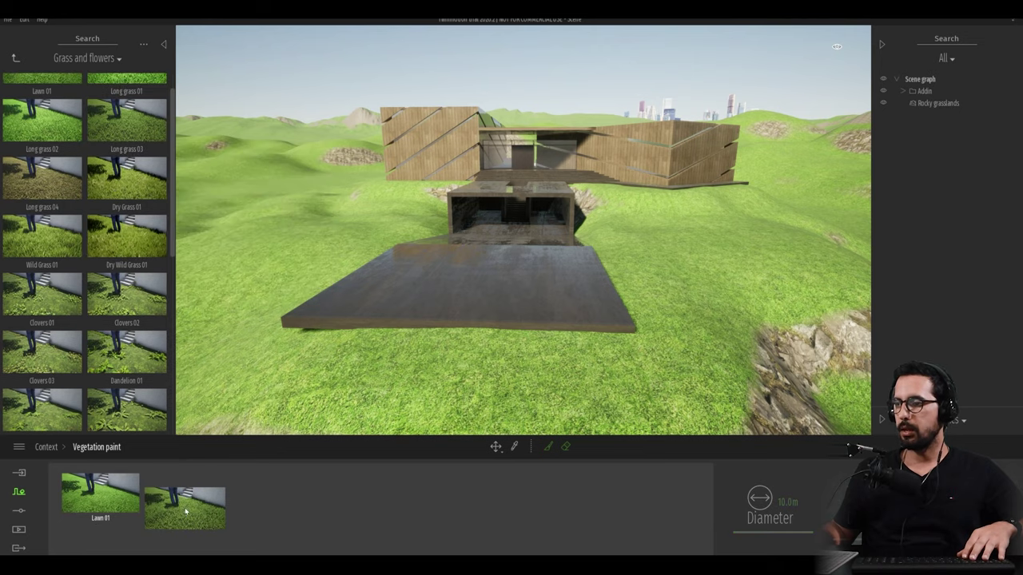
{"action": "left_click_drag", "start_coordinate": [54, 140], "coordinate": [264, 492]}
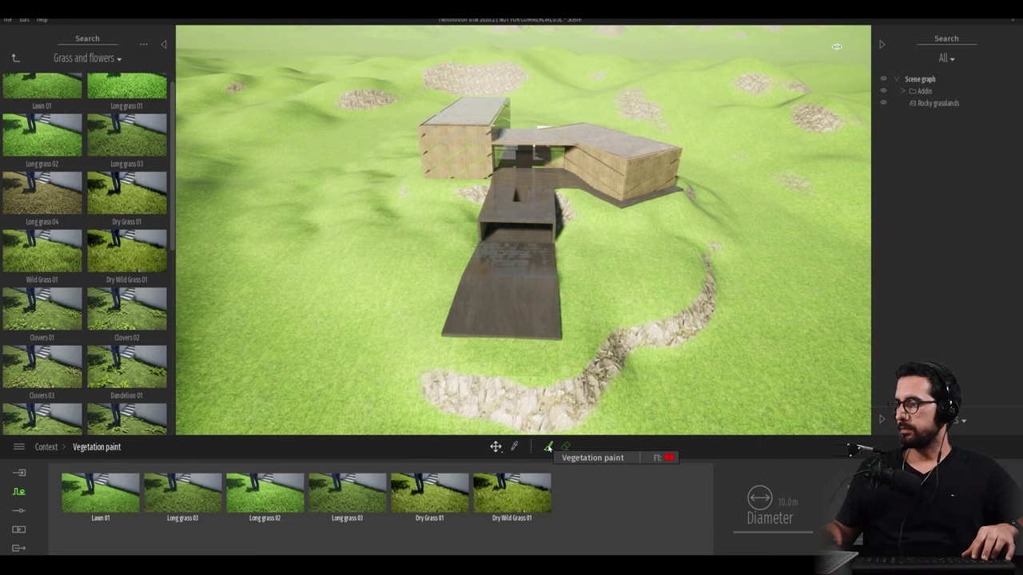
Paint the grass mix over the terrain around the building with a 10.0 m brush diameter
{"action": "left_click", "coordinate": [548, 448]}
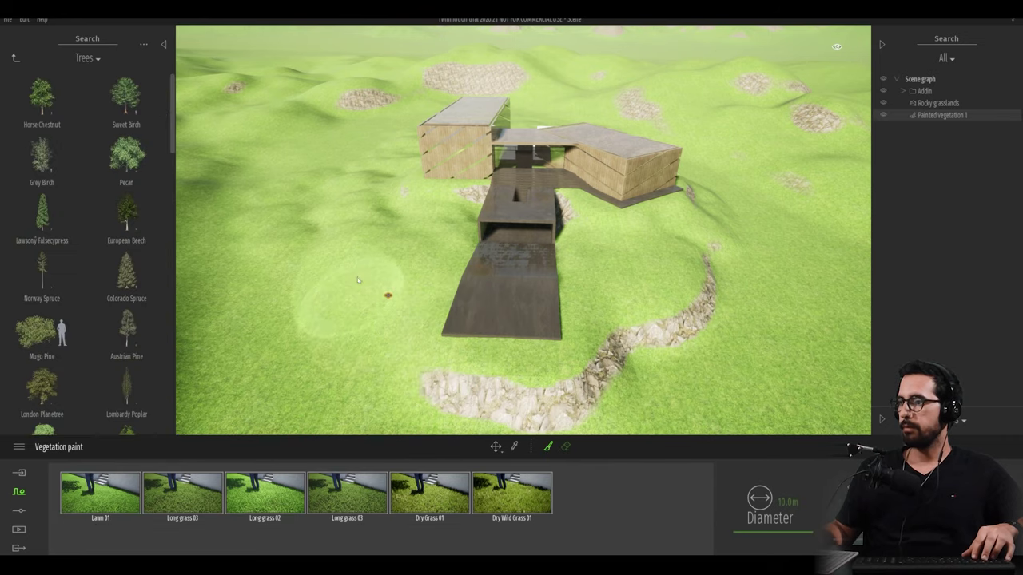
{"action": "left_click", "coordinate": [397, 328]}
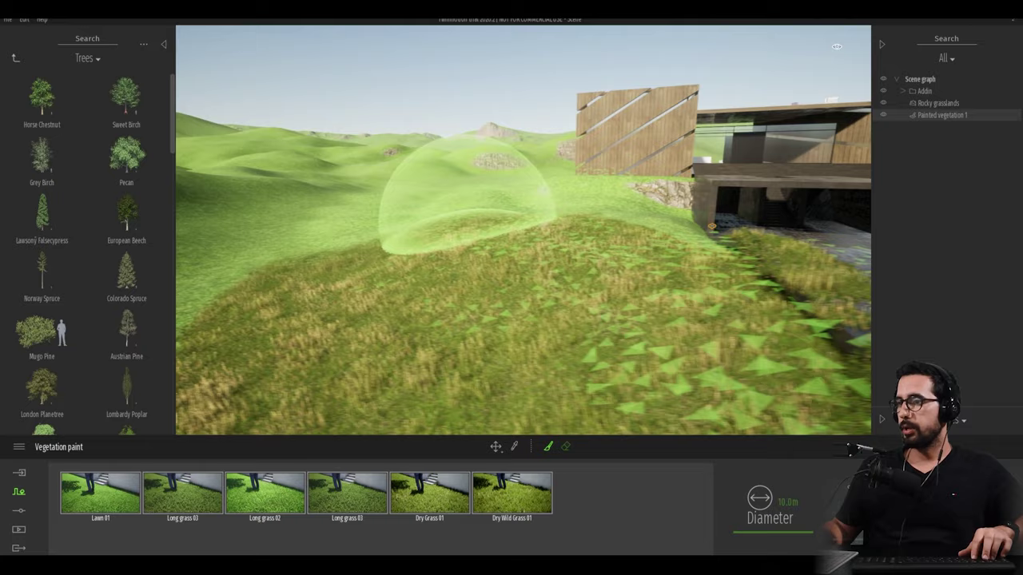
{"action": "right_click_drag", "start_coordinate": [469, 227], "coordinate": [335, 226]}
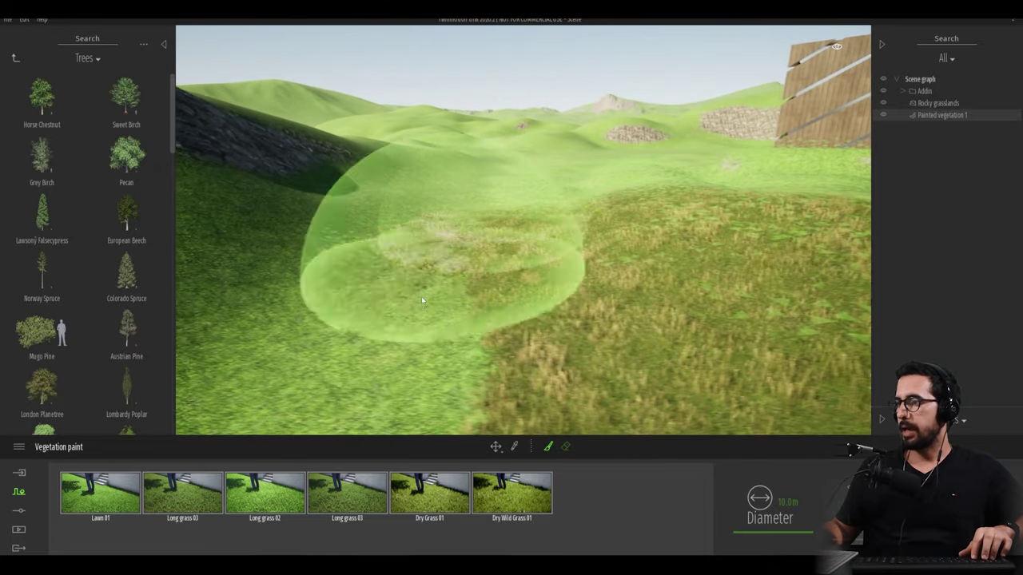
{"action": "left_click_drag", "start_coordinate": [421, 296], "coordinate": [486, 298]}
{"action": "key", "text": "w"}
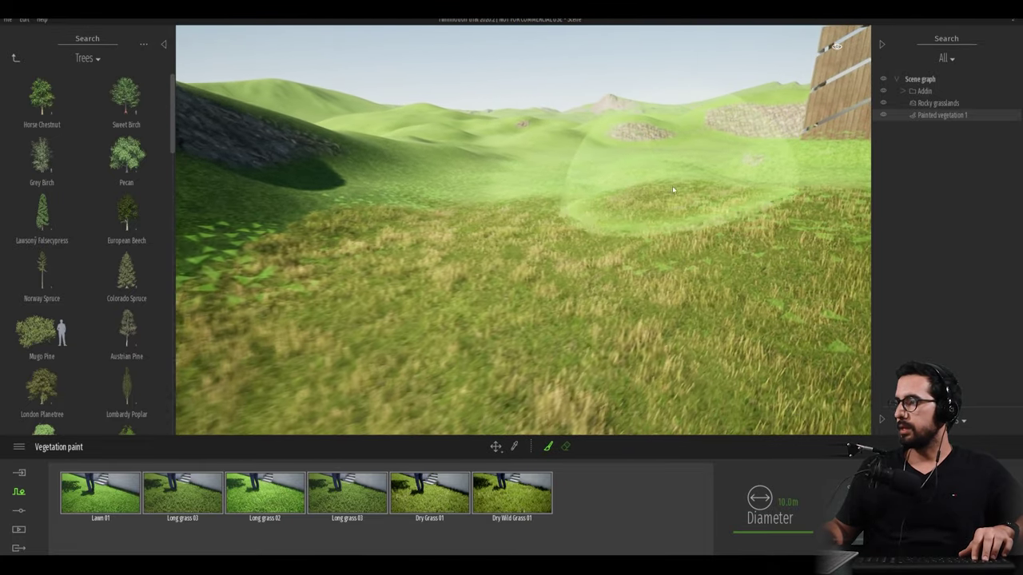
{"action": "key", "text": "w"}
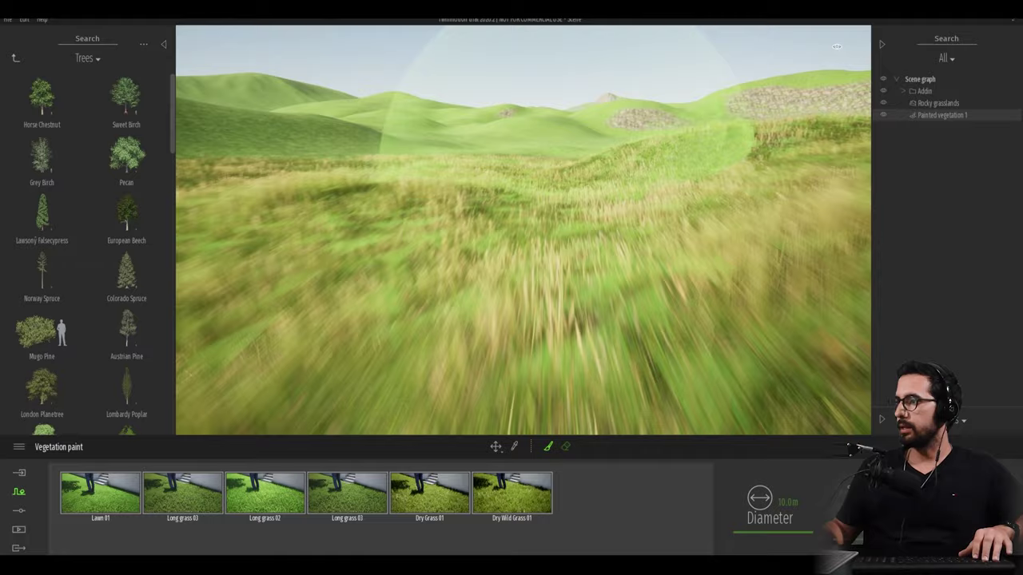
{"action": "right_click_drag", "start_coordinate": [511, 192], "coordinate": [632, 195]}
{"action": "scroll", "coordinate": [500, 212], "scroll_direction": "up", "scroll_amount": 10}
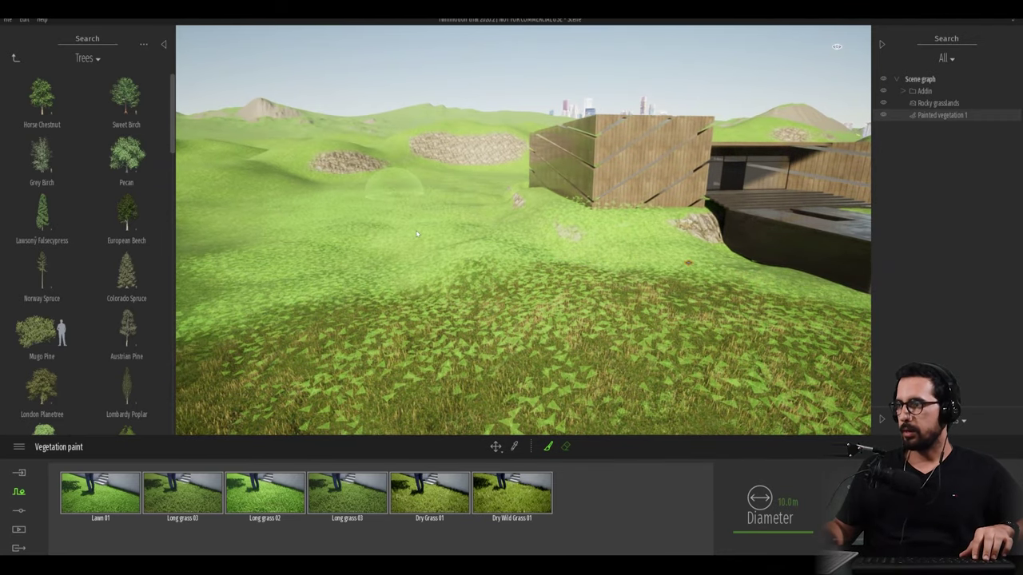
{"action": "key", "text": "d"}
Adjust the grass fading distance in the preferences and inspect the painted grass beside the building
{"action": "left_click", "coordinate": [8, 19]}
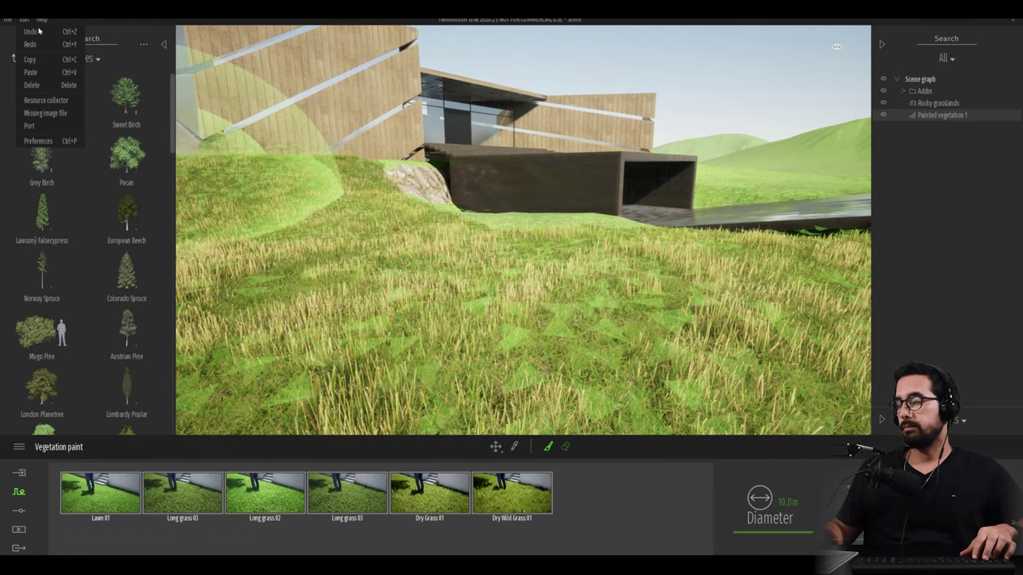
{"action": "left_click", "coordinate": [44, 141]}
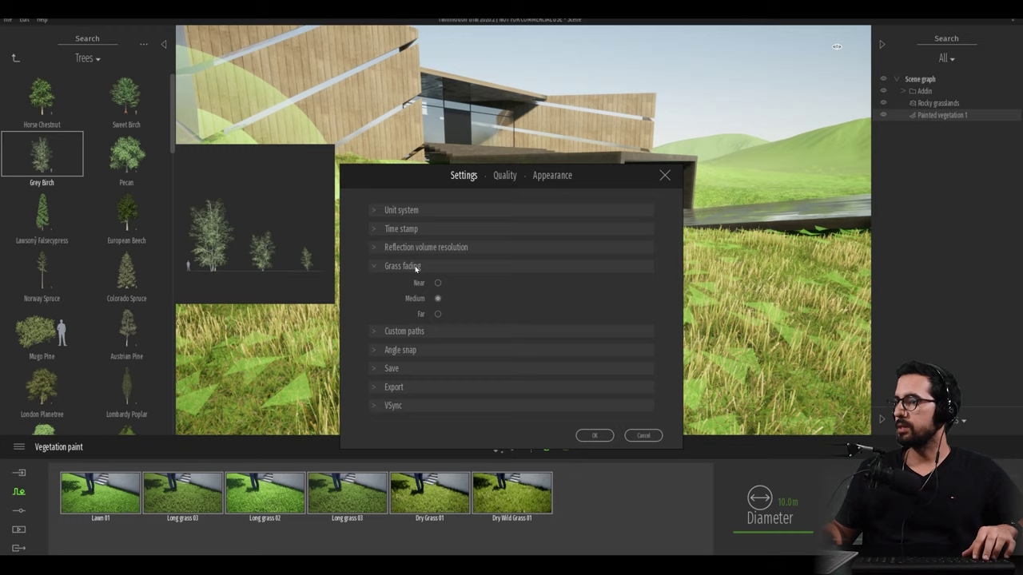
{"action": "left_click", "coordinate": [607, 435]}
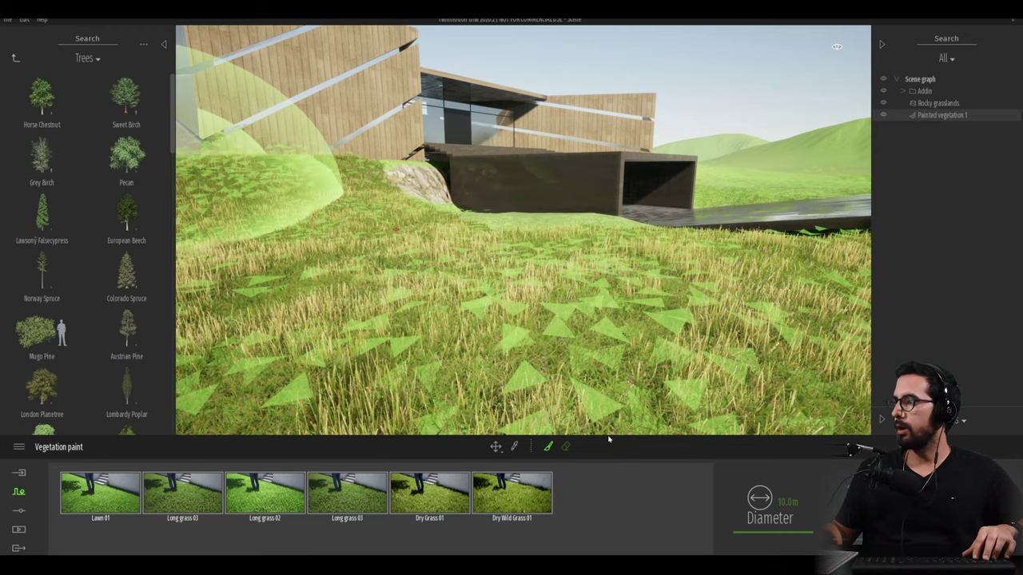
{"action": "key", "text": "d"}
{"action": "key", "text": "w"}
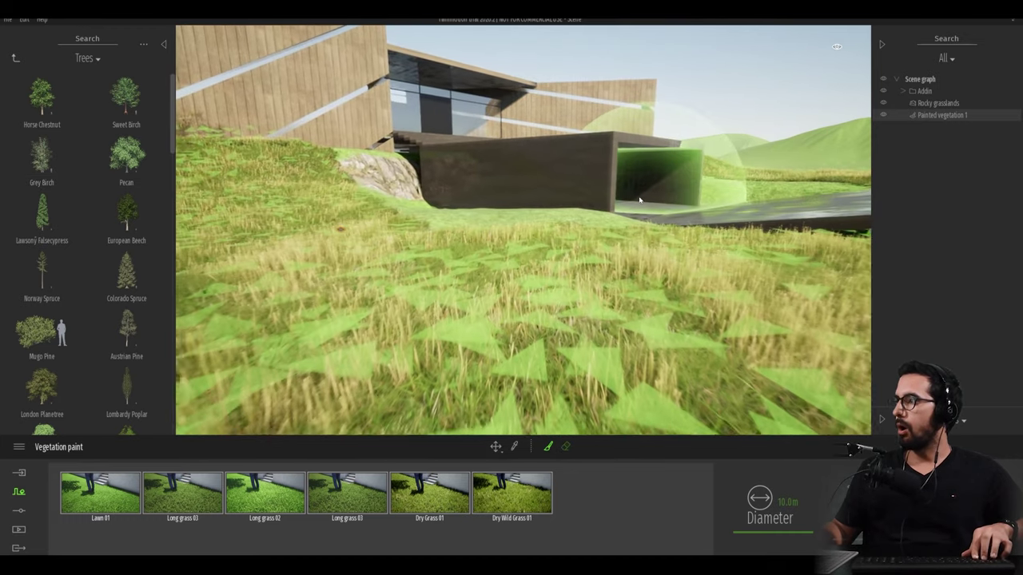
{"action": "key", "text": "e"}
{"action": "mouse_move", "coordinate": [625, 191]}
{"action": "right_mouse_down"}
{"action": "mouse_move", "coordinate": [643, 196]}
{"action": "mouse_move", "coordinate": [527, 216]}
{"action": "right_mouse_up"}
{"action": "scroll", "coordinate": [498, 240], "scroll_direction": "up", "scroll_amount": 3}
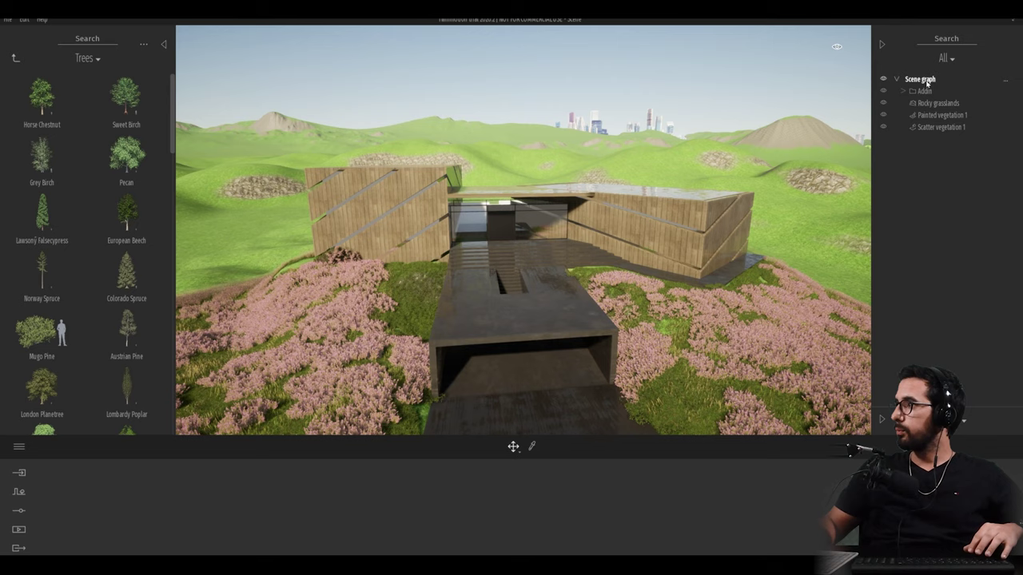
Create a scene graph container named TREES and paint Horse Chestnut trees around the building with a 31.2 m brush diameter
{"action": "right_click", "coordinate": [927, 83]}
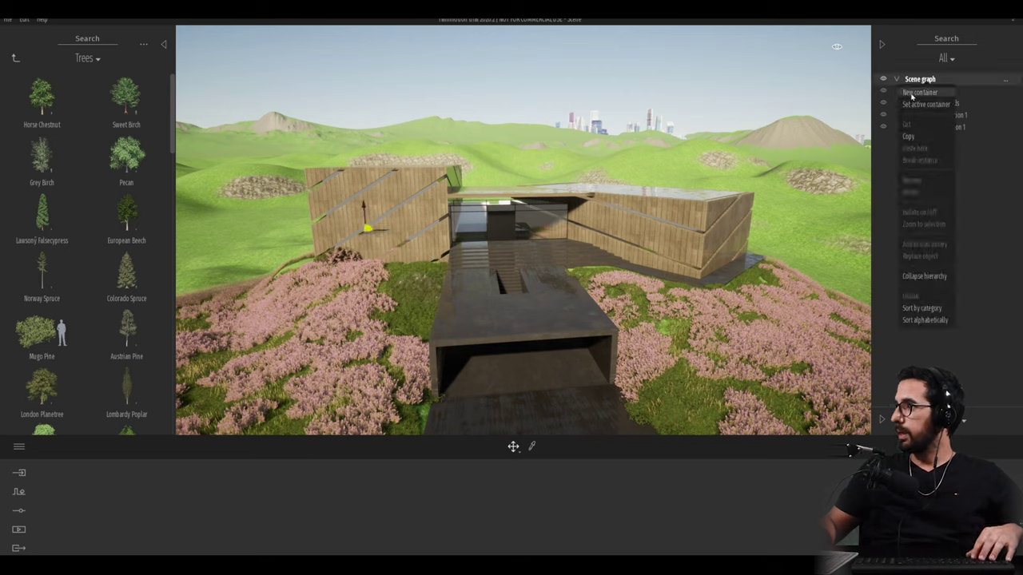
{"action": "left_click", "coordinate": [919, 93]}
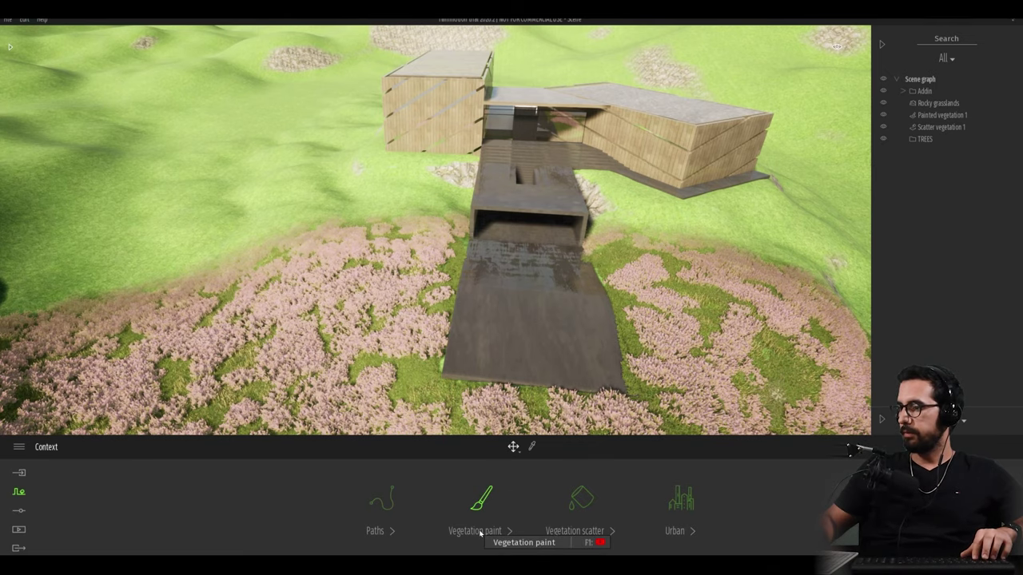
{"action": "left_click", "coordinate": [480, 531]}
{"action": "scroll", "coordinate": [415, 346], "scroll_direction": "down", "scroll_amount": 5}
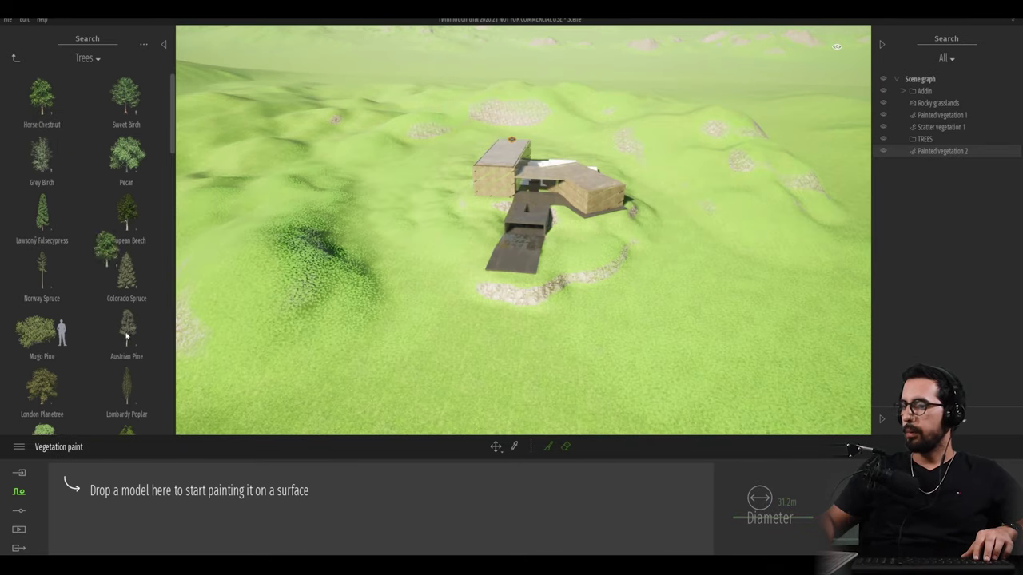
{"action": "left_click_drag", "start_coordinate": [125, 337], "coordinate": [125, 527]}
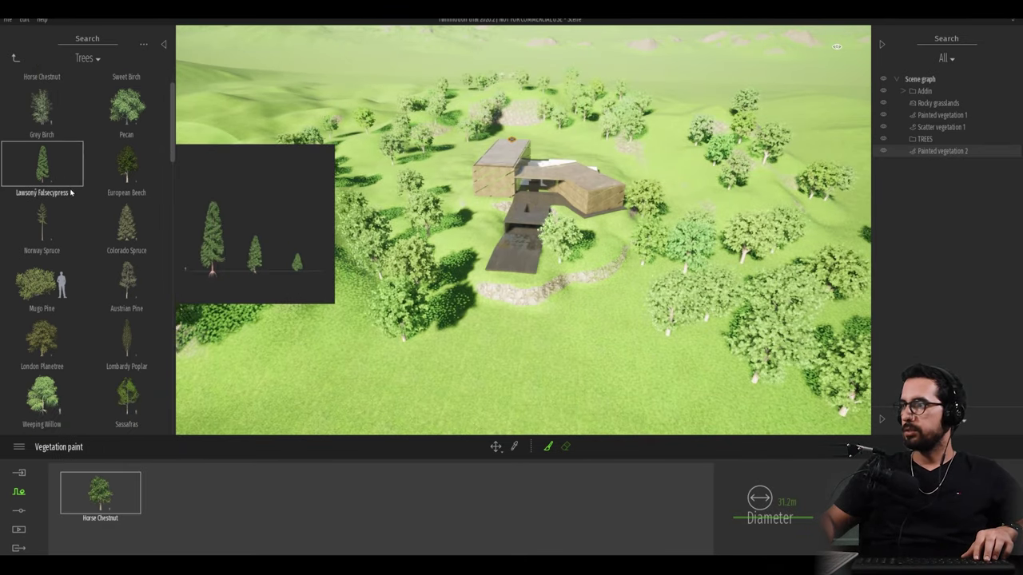
{"action": "scroll", "coordinate": [48, 176], "scroll_direction": "up", "scroll_amount": 1}
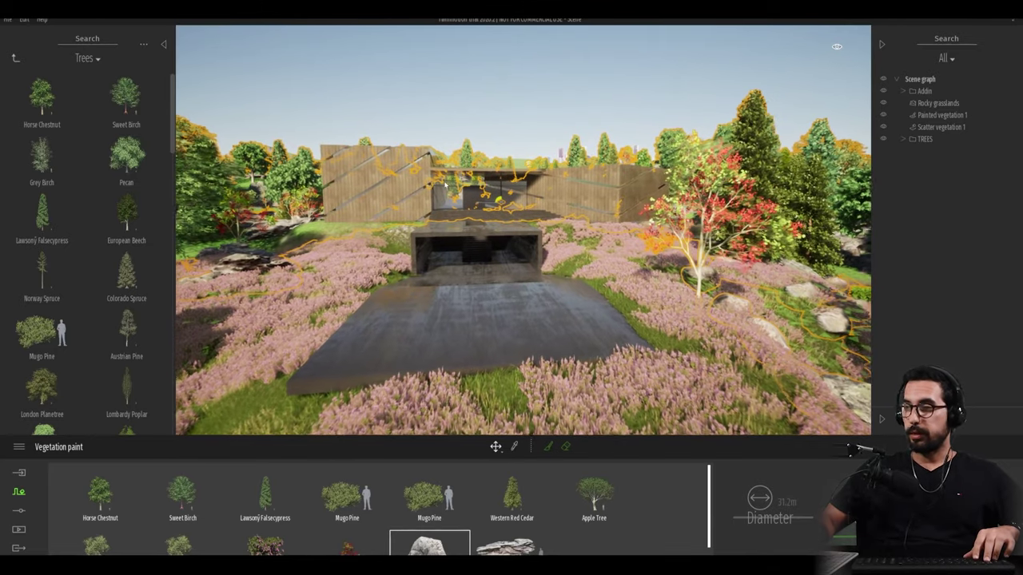
View the building's front with its painted trees and rocks, and hide the TREES container
{"action": "key", "text": "Up"}
{"action": "key", "text": "Left"}
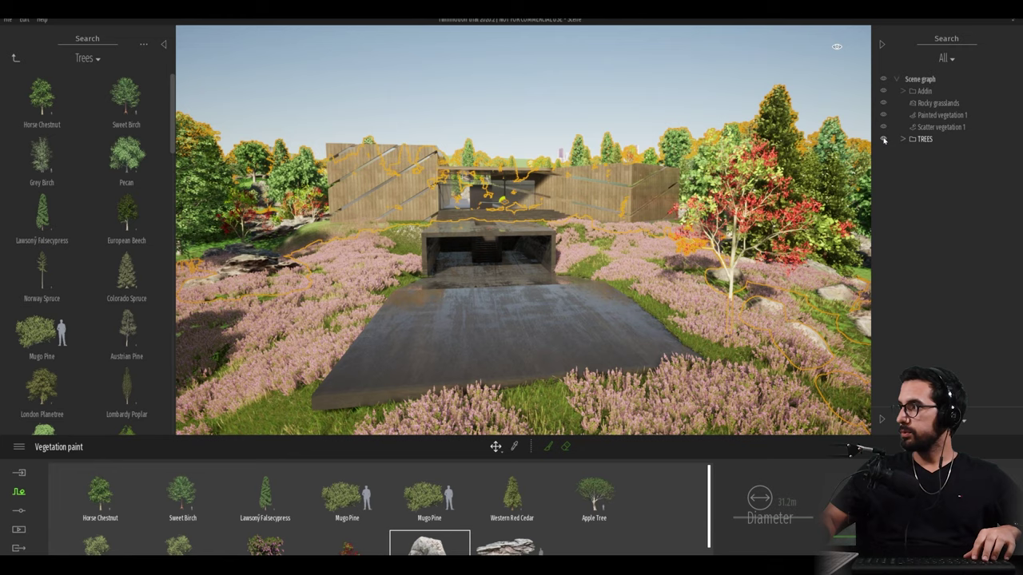
{"action": "left_click", "coordinate": [884, 140]}
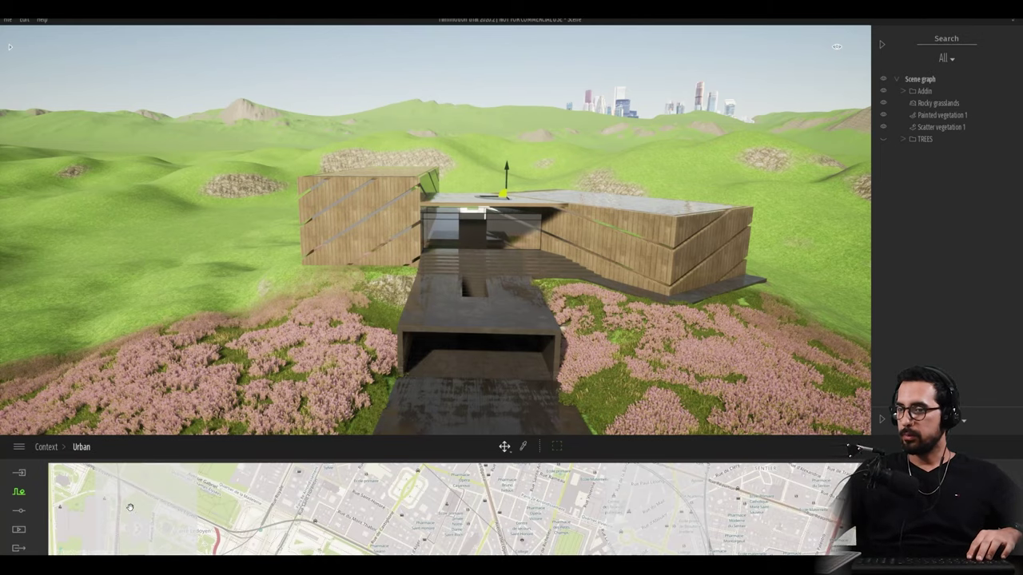
Select a small block of central Paris on the urban map and import it as context buildings
{"action": "scroll", "coordinate": [395, 489], "scroll_direction": "down", "scroll_amount": 3}
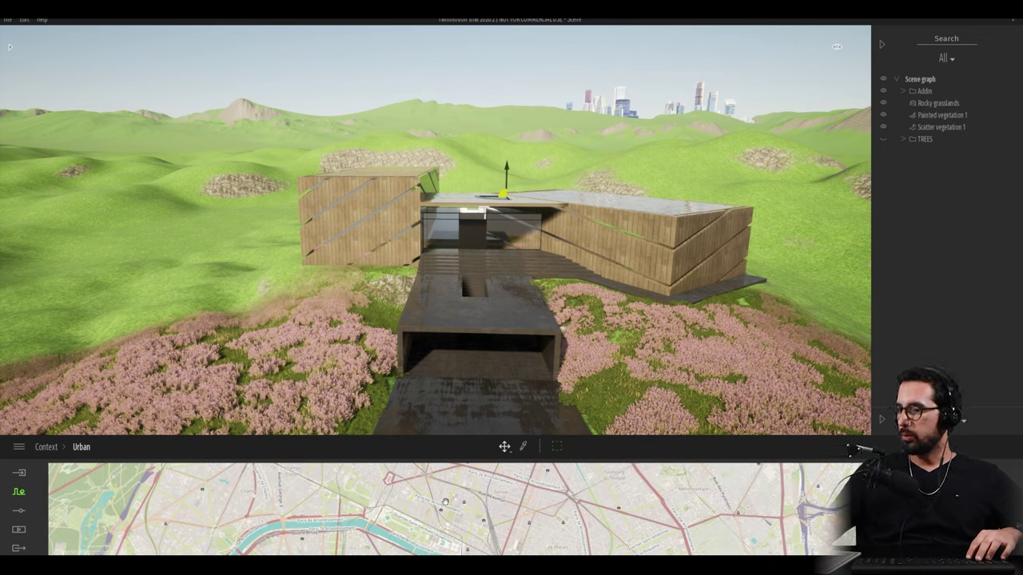
{"action": "scroll", "coordinate": [446, 502], "scroll_direction": "up", "scroll_amount": 5}
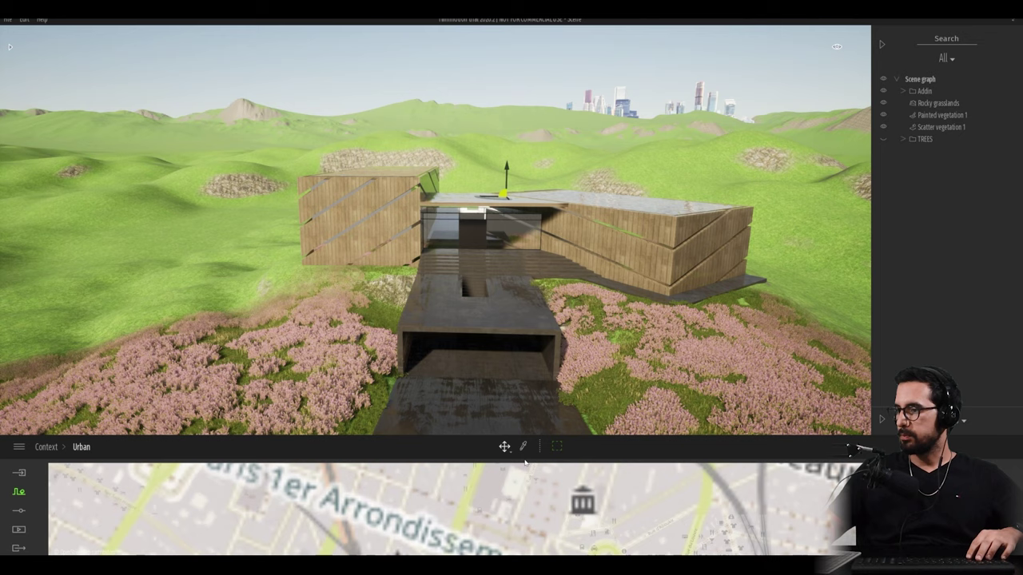
{"action": "left_click", "coordinate": [557, 447]}
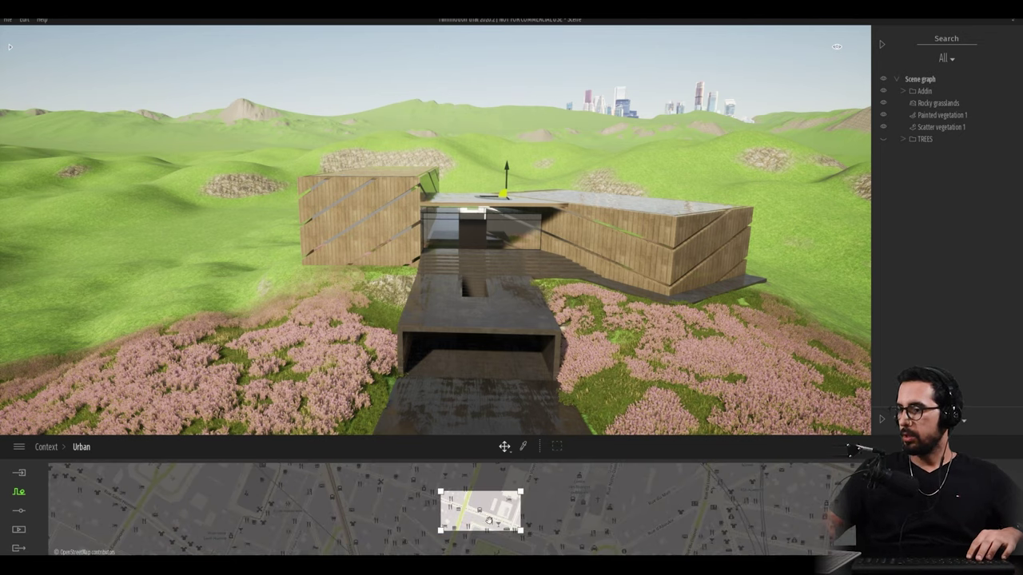
{"action": "mouse_move", "coordinate": [508, 519]}
{"action": "left_mouse_down"}
{"action": "mouse_move", "coordinate": [547, 528]}
{"action": "mouse_move", "coordinate": [510, 520]}
{"action": "mouse_move", "coordinate": [508, 499]}
{"action": "left_mouse_up"}
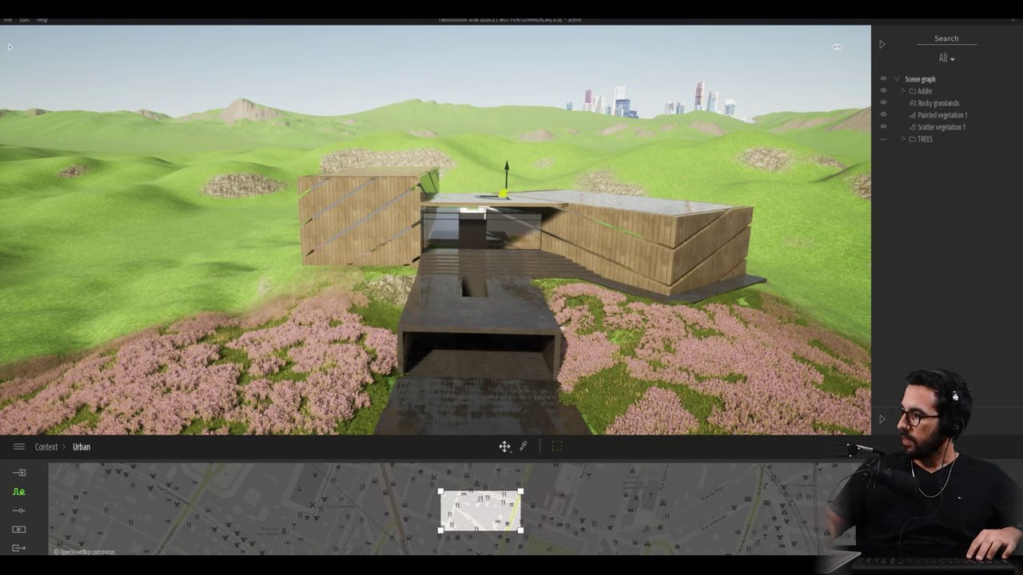
{"action": "left_click", "coordinate": [841, 537]}
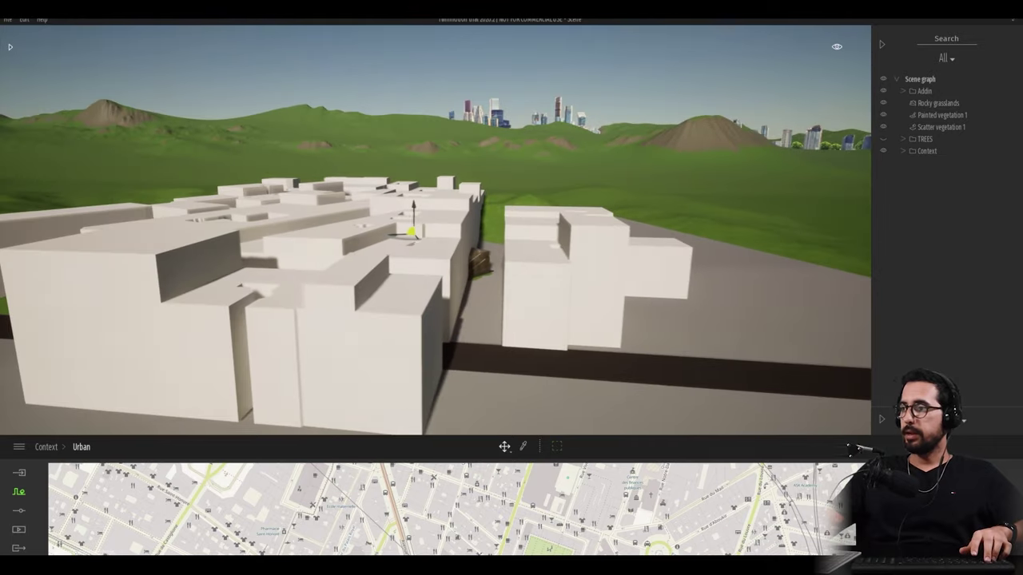
Examine the imported city context buildings and roads around the house from above
{"action": "key", "text": "a"}
{"action": "key", "text": "s"}
{"action": "right_click_drag", "start_coordinate": [336, 294], "coordinate": [335, 306]}
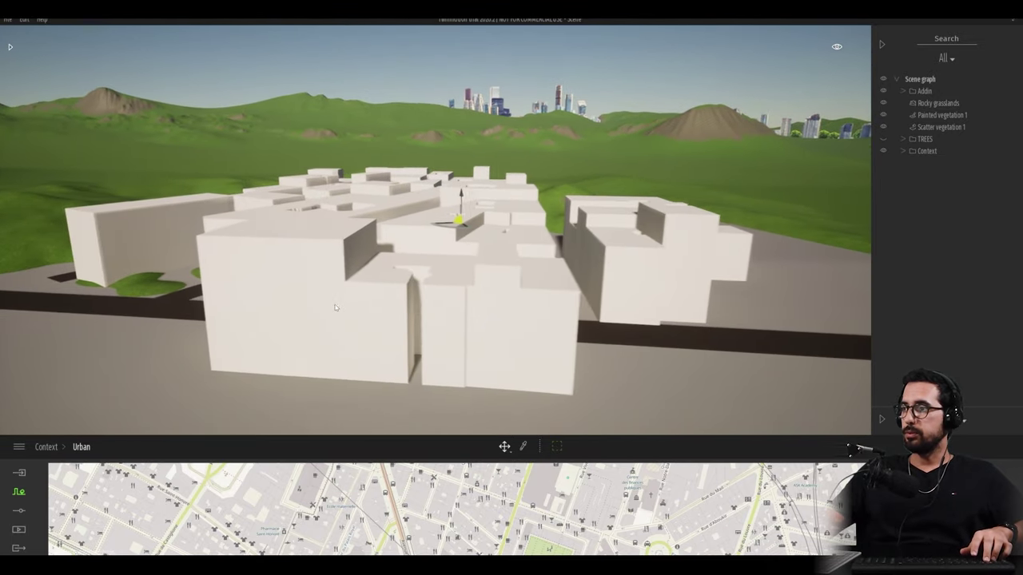
{"action": "key", "text": "e"}
{"action": "right_click_drag", "start_coordinate": [366, 267], "coordinate": [366, 359]}
{"action": "key", "text": "s"}
{"action": "key", "text": "e"}
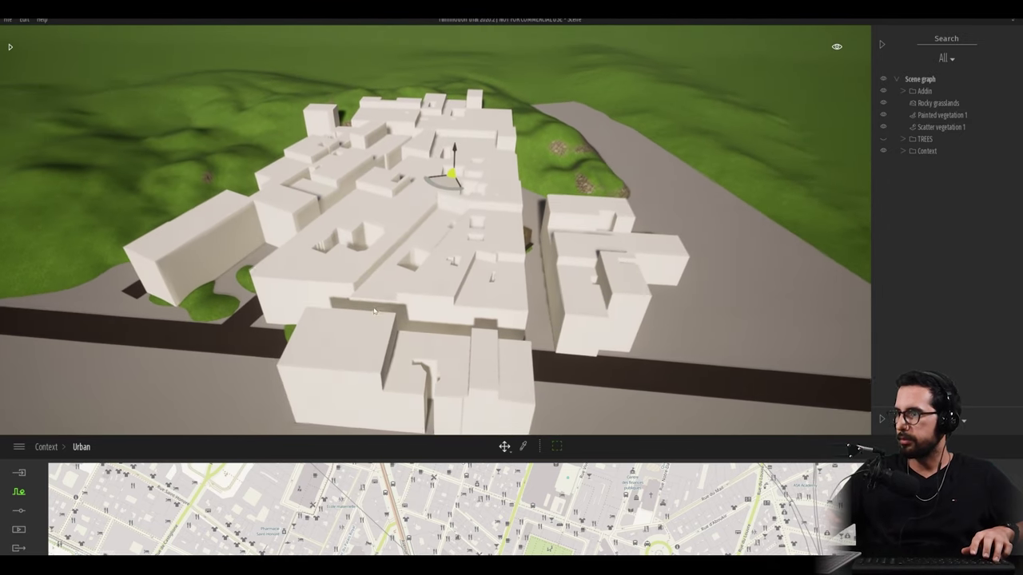
{"action": "scroll", "coordinate": [393, 248], "scroll_direction": "up", "scroll_amount": 6}
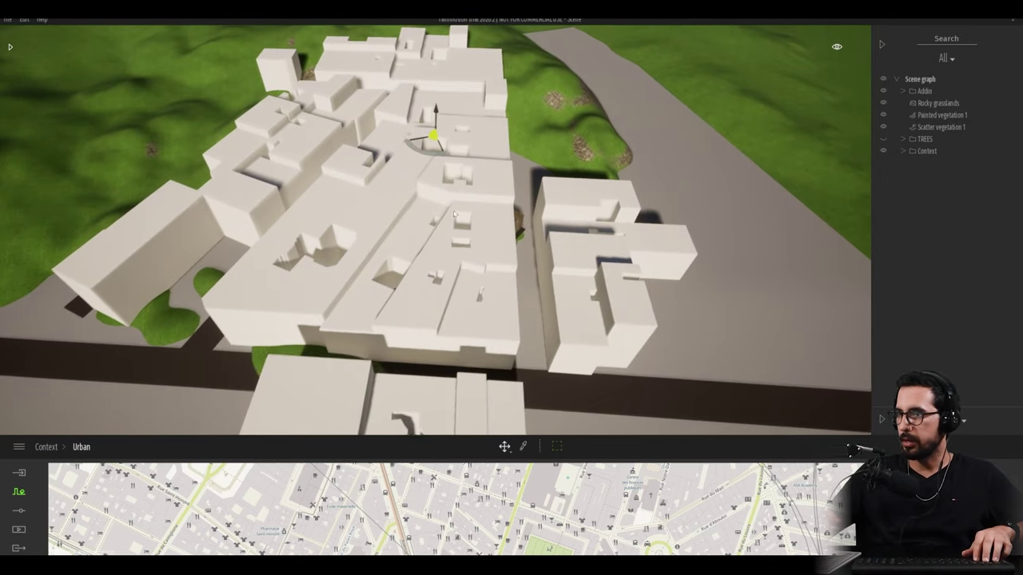
{"action": "key", "text": "d"}
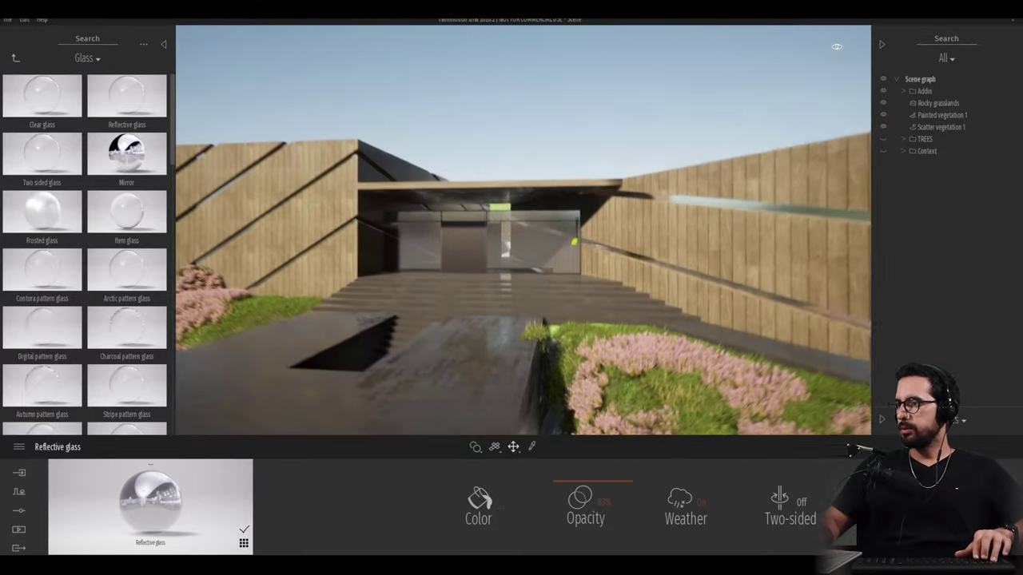
Inspect the entrance's reflective glass up close and search the library for REFLECTIO to find the reflection probes
{"action": "key", "text": "Up"}
{"action": "key", "text": "Down"}
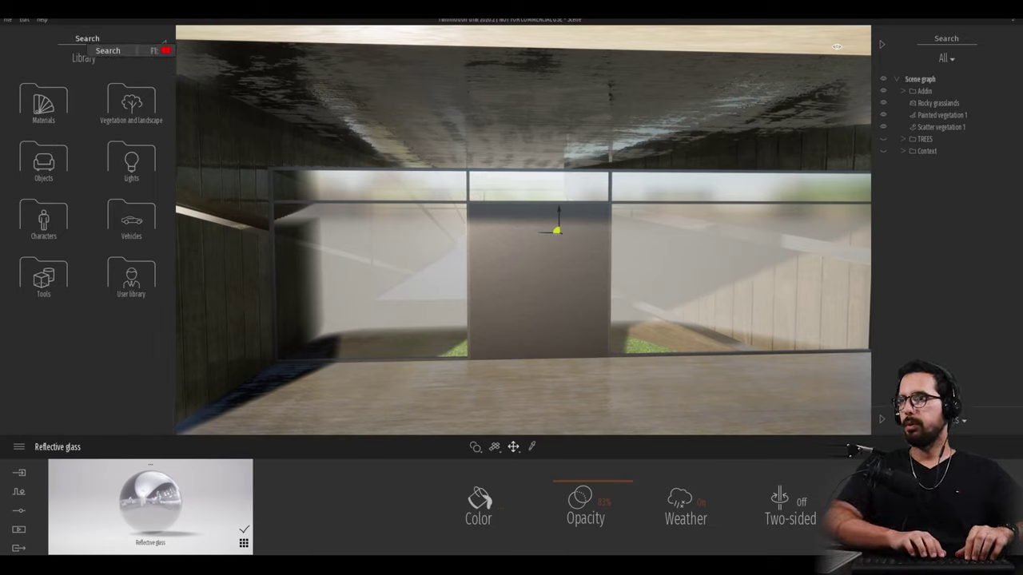
{"action": "type", "text": "REFLECTIO"}
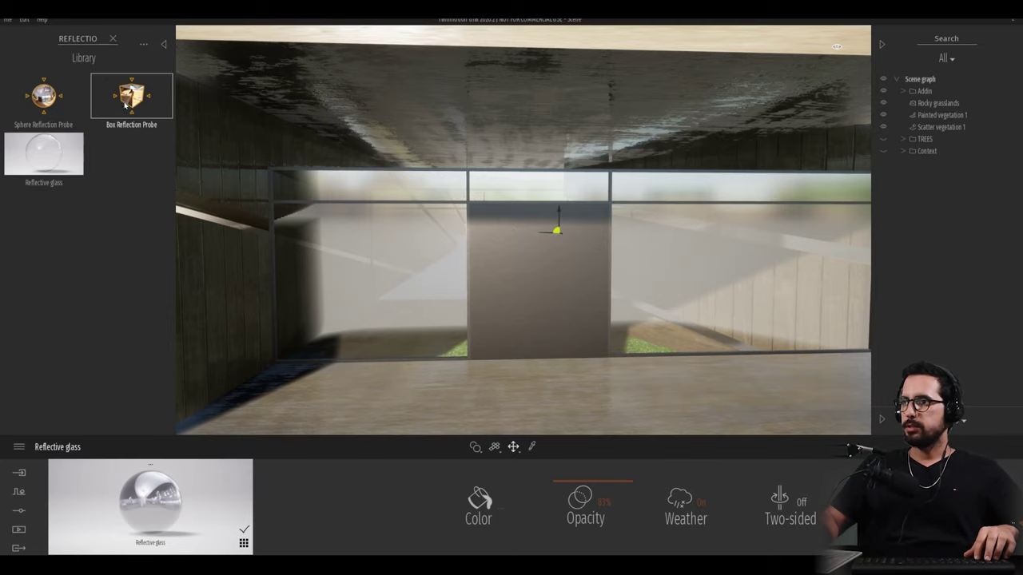
Place a Box Reflection Probe over the entrance stairs and move it back in front of the entrance's glass facade
{"action": "left_click_drag", "start_coordinate": [128, 102], "coordinate": [431, 275]}
{"action": "scroll", "coordinate": [431, 276], "scroll_direction": "down", "scroll_amount": 5}
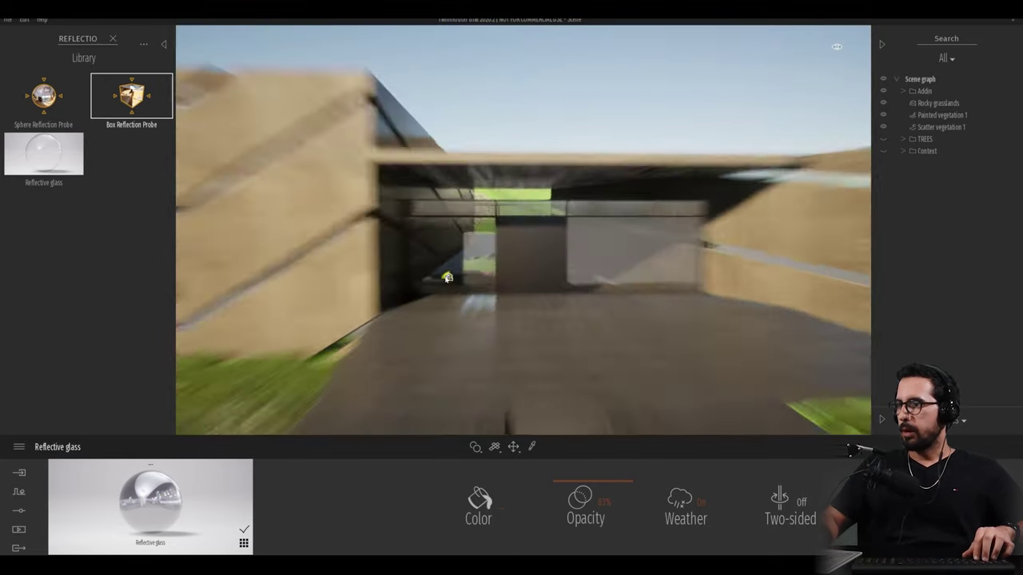
{"action": "right_click_drag", "start_coordinate": [502, 251], "coordinate": [502, 246]}
{"action": "middle_click_drag", "start_coordinate": [502, 246], "coordinate": [516, 195], "text": "shift"}
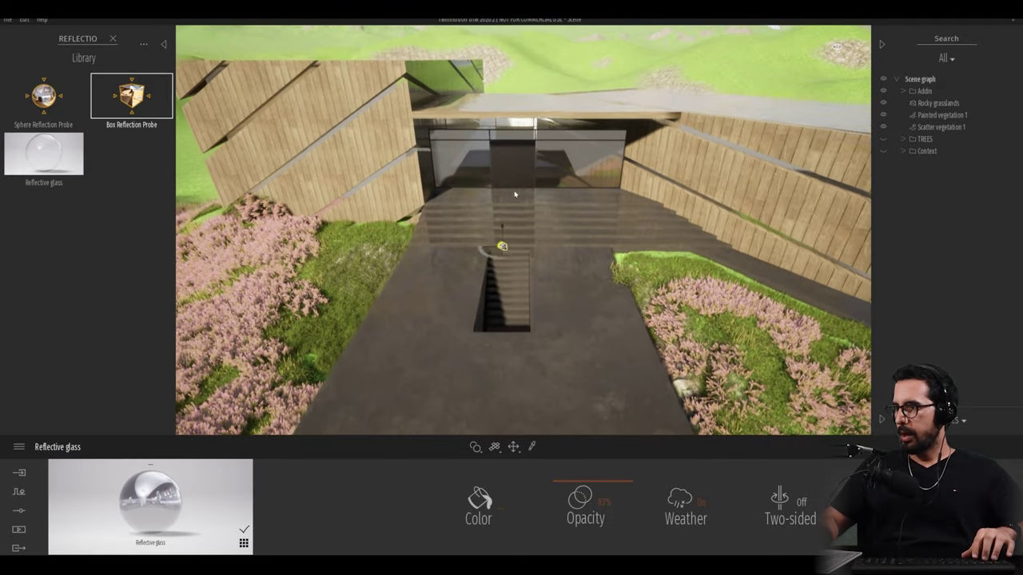
{"action": "left_click", "coordinate": [508, 195]}
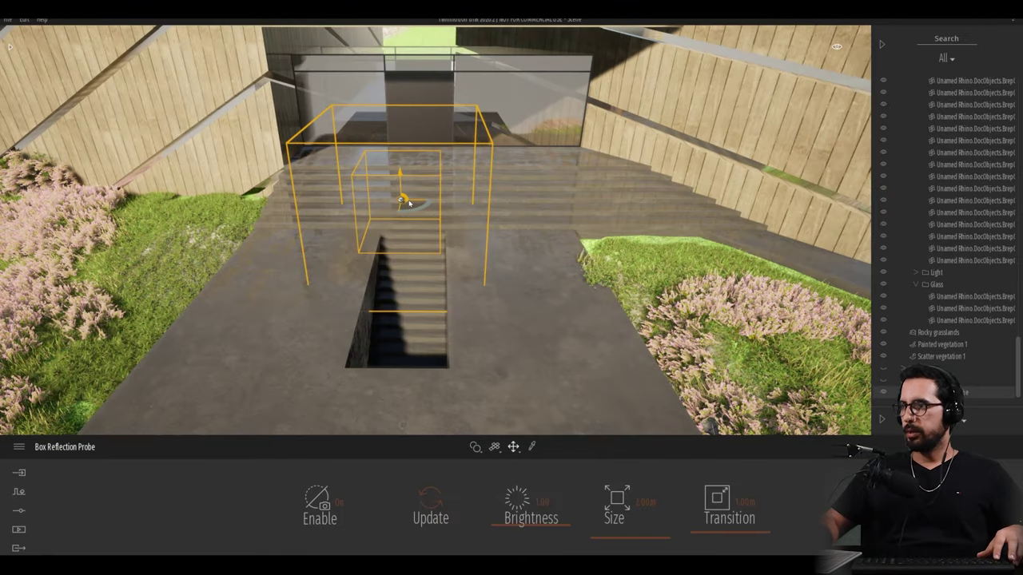
{"action": "left_click_drag", "start_coordinate": [404, 200], "coordinate": [429, 162]}
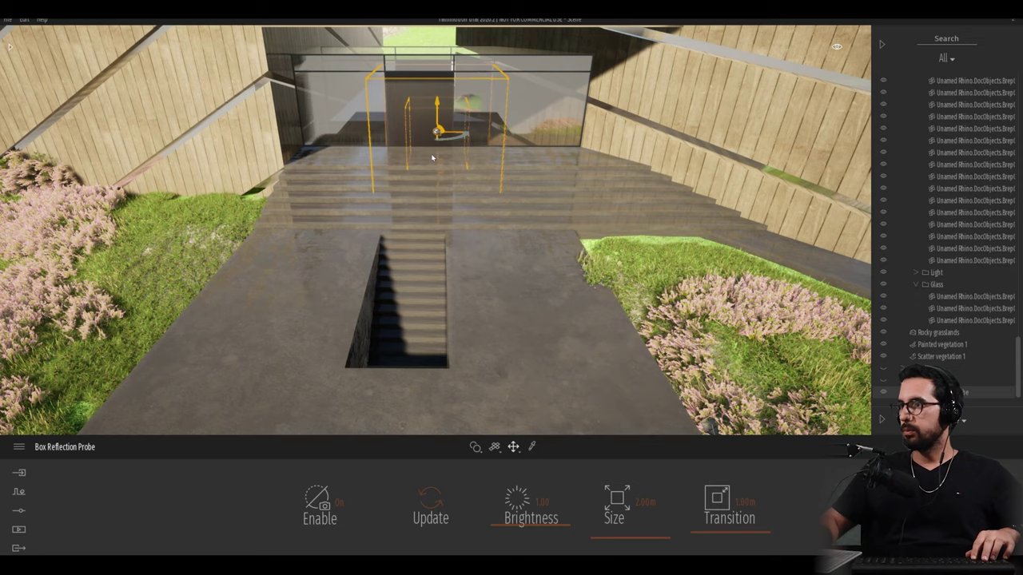
Enlarge the box reflection probe so that it encloses the whole house and its entrance
{"action": "key", "text": "d"}
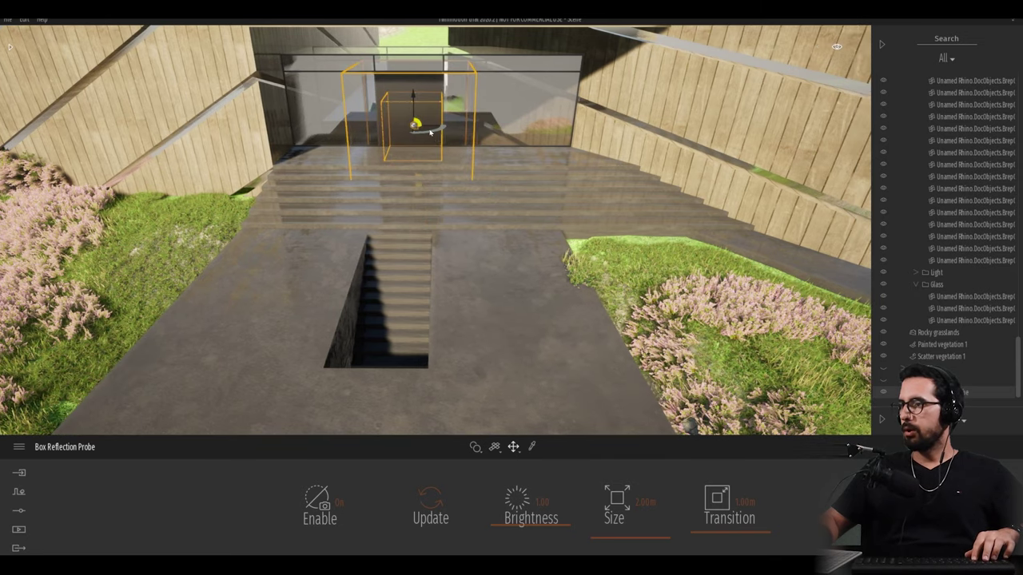
{"action": "left_click_drag", "start_coordinate": [624, 535], "coordinate": [663, 535]}
{"action": "right_click_drag", "start_coordinate": [511, 247], "coordinate": [546, 247]}
{"action": "key", "text": "w"}
{"action": "scroll", "coordinate": [547, 247], "scroll_direction": "down", "scroll_amount": 5}
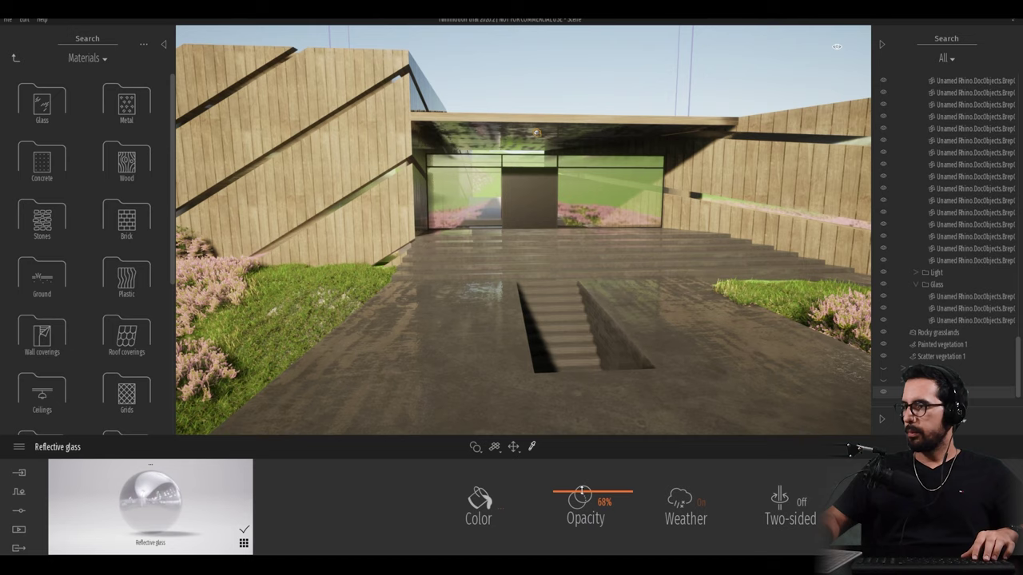
Set the opacity of the entrance's Reflective glass material to 20% and check its reflections up close and from afar
{"action": "key", "text": "w"}
{"action": "left_click_drag", "start_coordinate": [582, 491], "coordinate": [590, 528]}
{"action": "key", "text": "w"}
{"action": "key", "text": "s"}
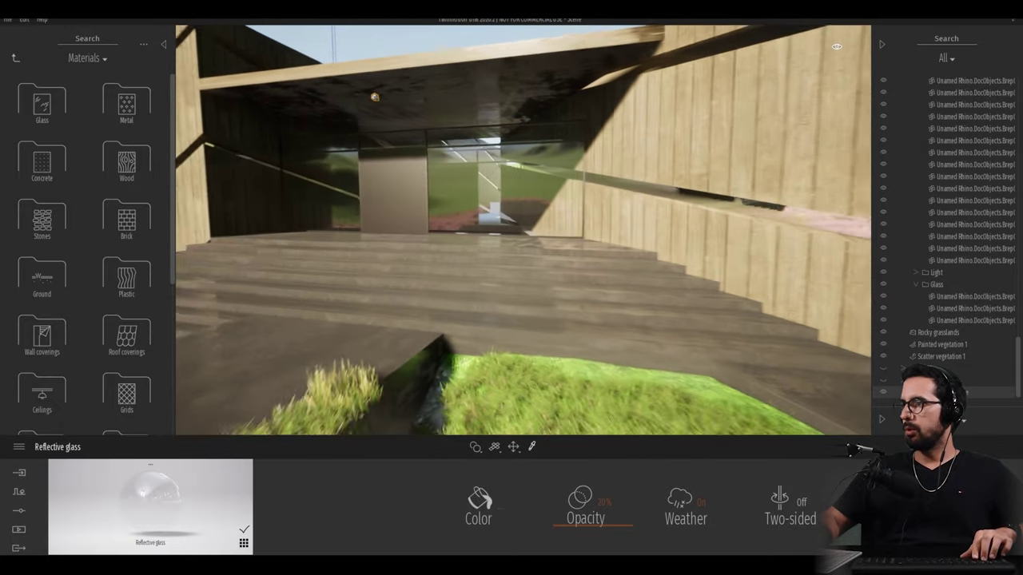
{"action": "key", "text": "s"}
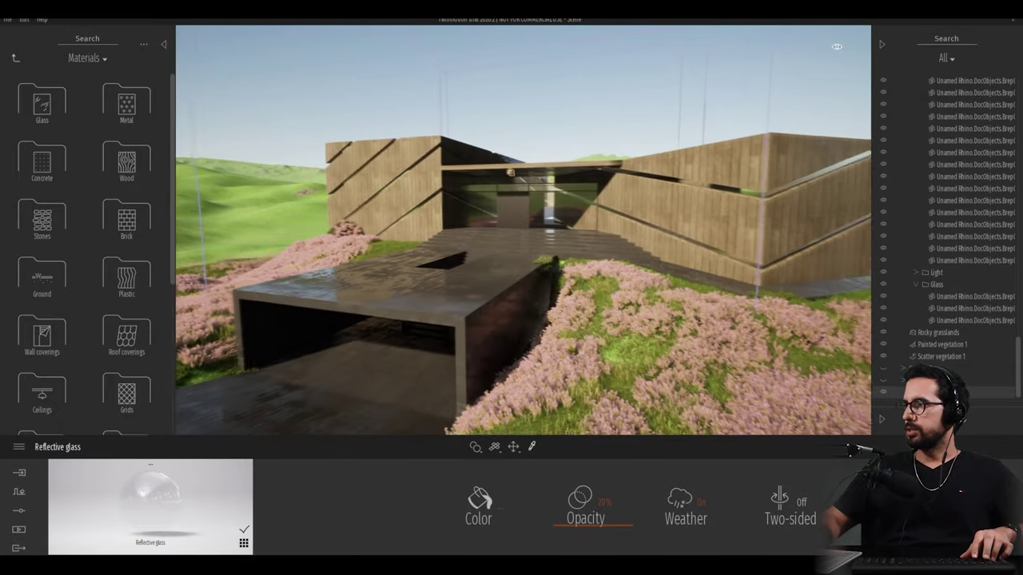
{"action": "key", "text": "s"}
{"action": "key", "text": "w"}
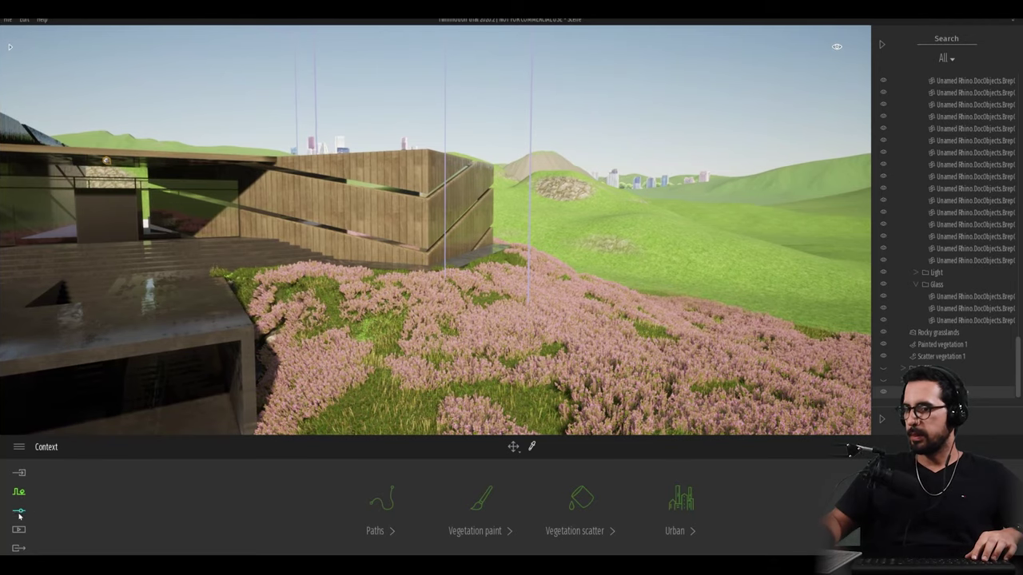
Set the scene's background picture to Mountains and rotate it to 274°
{"action": "left_click", "coordinate": [19, 513]}
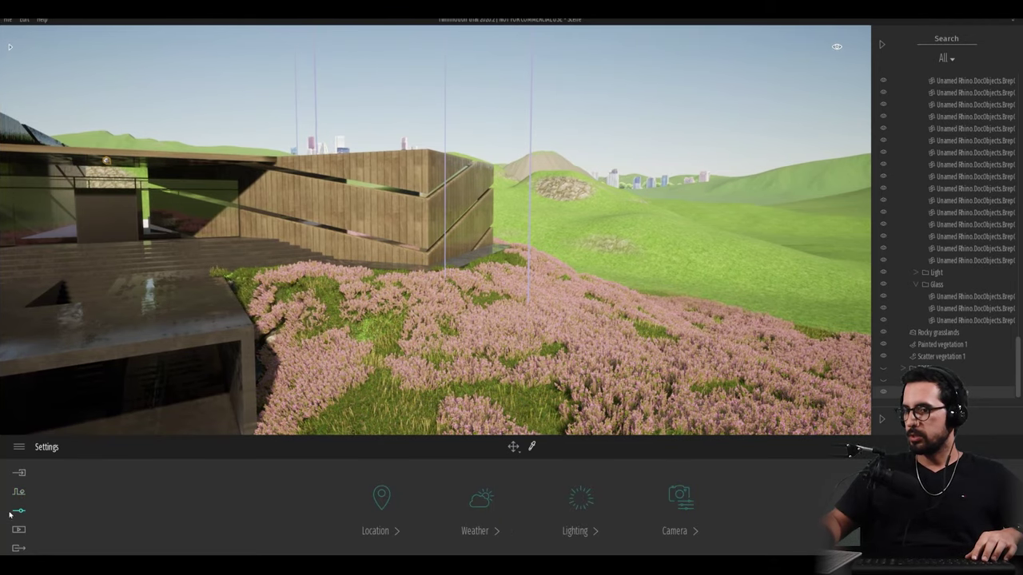
{"action": "left_click", "coordinate": [384, 532]}
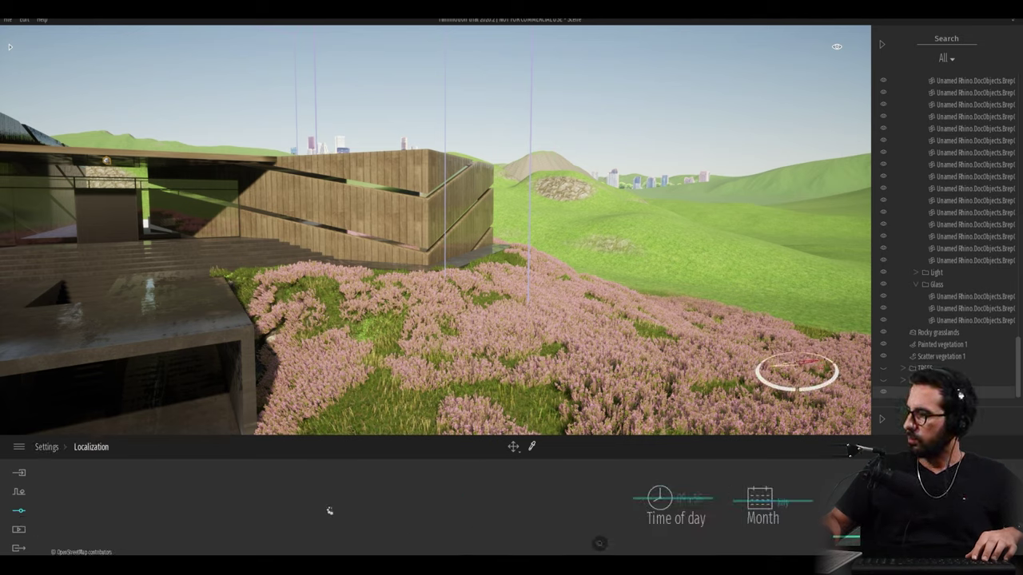
{"action": "left_click", "coordinate": [971, 511]}
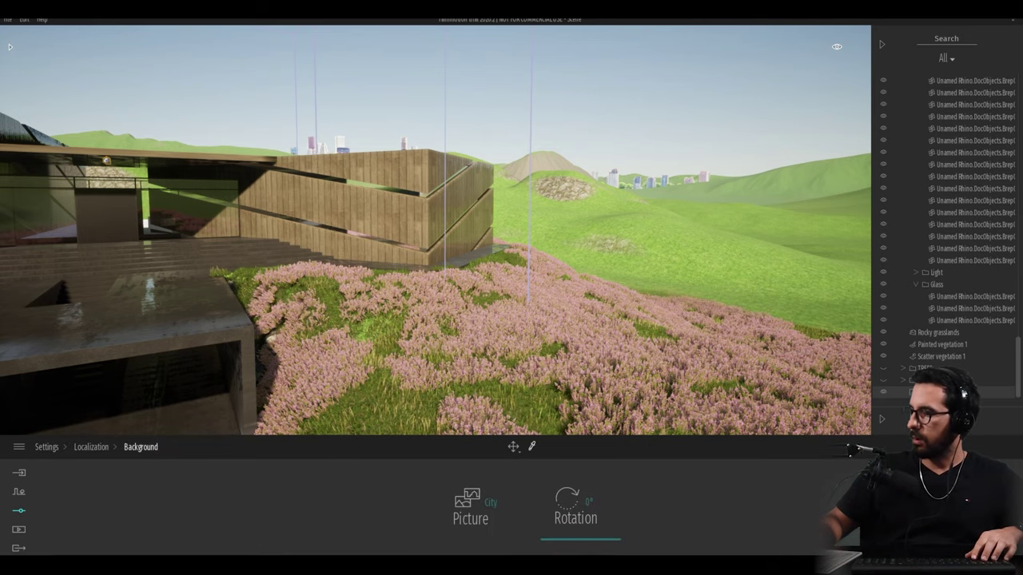
{"action": "left_click", "coordinate": [488, 510]}
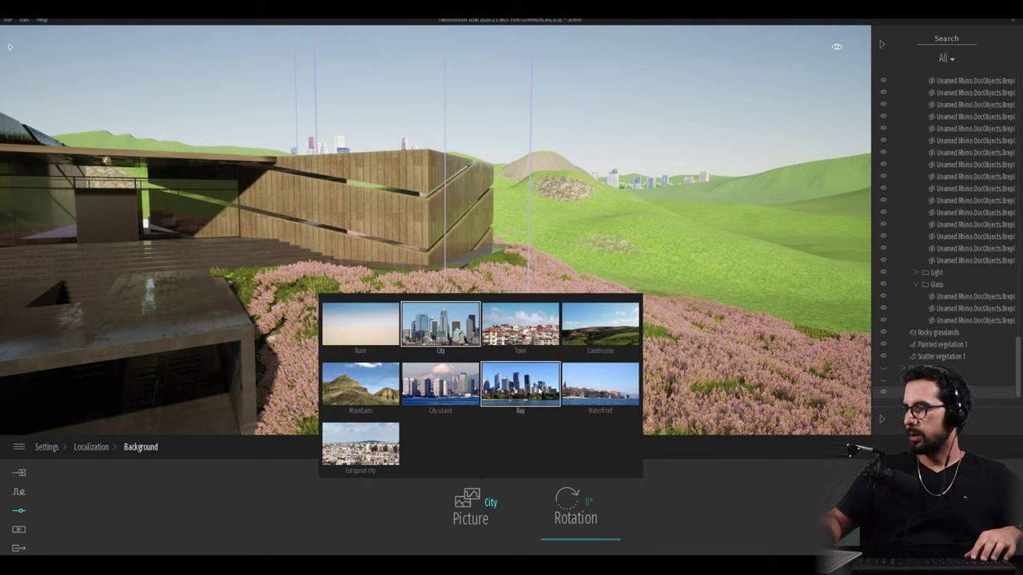
{"action": "left_click", "coordinate": [356, 395]}
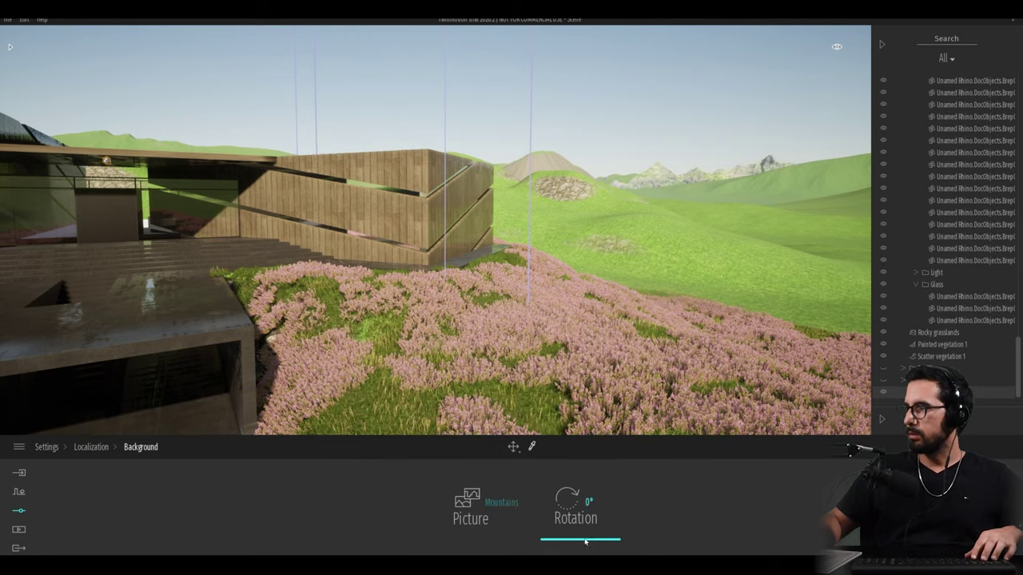
{"action": "left_click_drag", "start_coordinate": [585, 542], "coordinate": [569, 486]}
Frame the whole house from the front and show the TREES container again
{"action": "middle_click_drag", "start_coordinate": [655, 328], "coordinate": [575, 343], "text": "shift"}
{"action": "scroll", "coordinate": [575, 343], "scroll_direction": "down", "scroll_amount": 5}
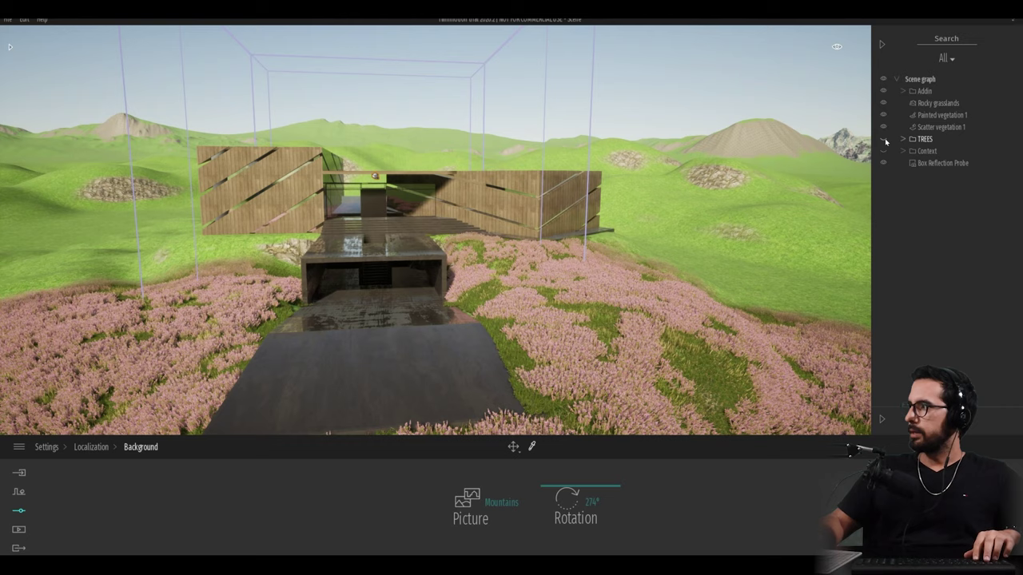
{"action": "left_click", "coordinate": [884, 140]}
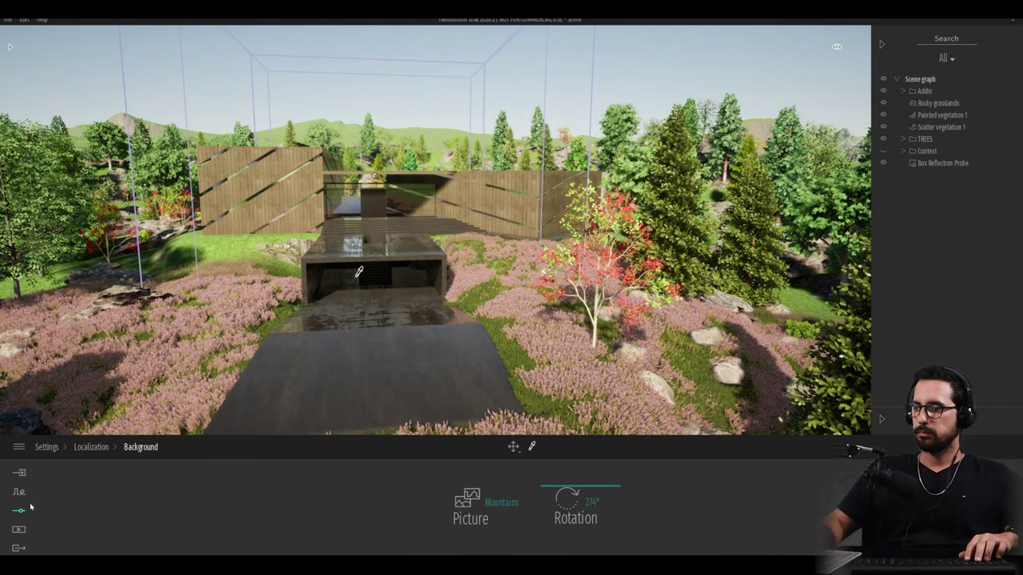
Set up a media image of the house's front view and open the export options
{"action": "left_click", "coordinate": [18, 529]}
{"action": "double_click", "coordinate": [171, 489]}
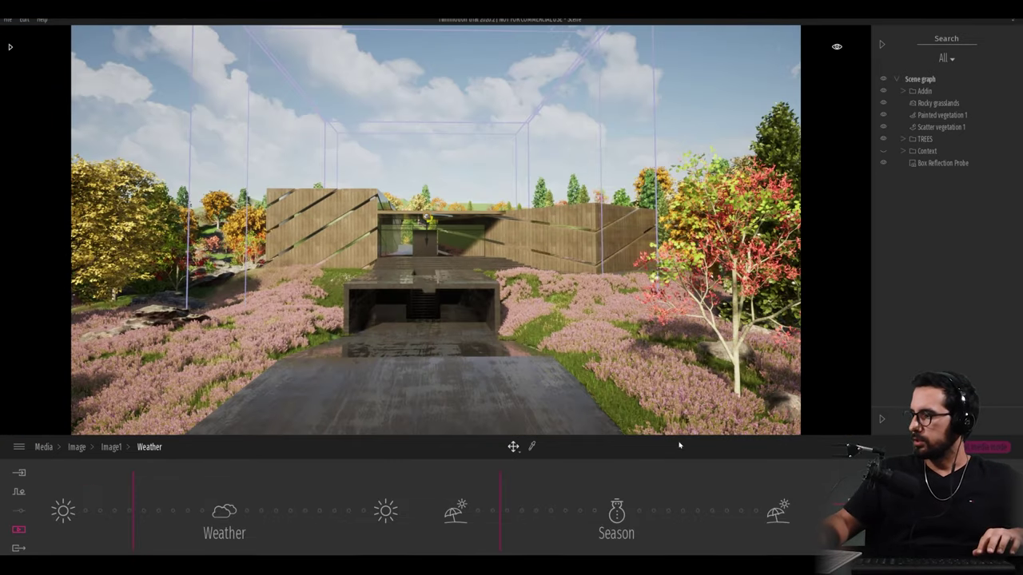
{"action": "left_click", "coordinate": [19, 548]}
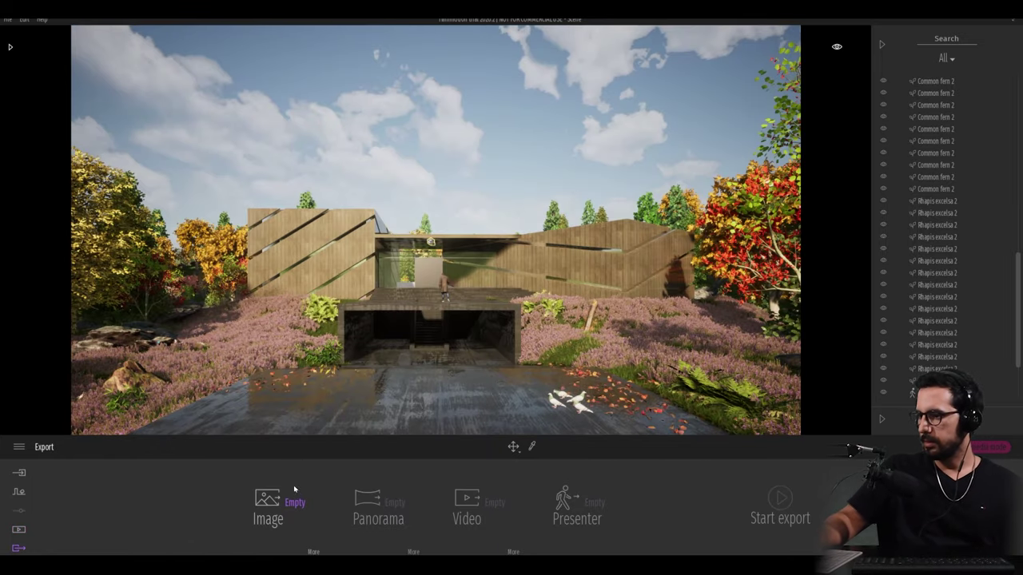